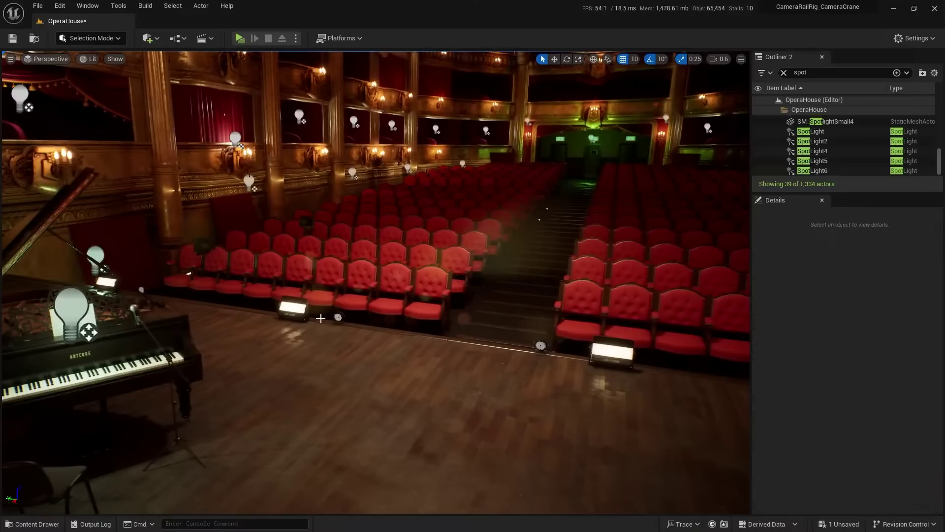
# Add a Camera Rig Rail onto the stage floor near the piano and move it toward the seats.
pyautogui.click(153, 41)
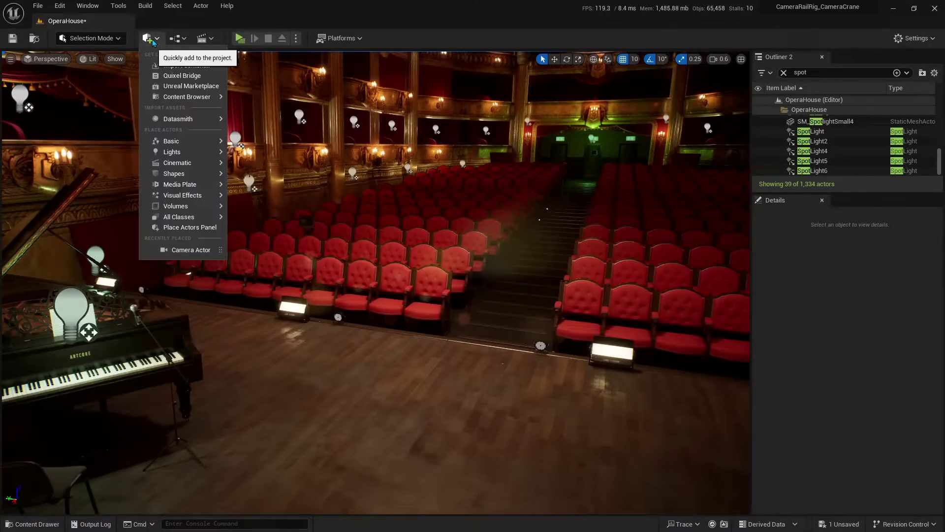
pyautogui.moveTo(180, 168)
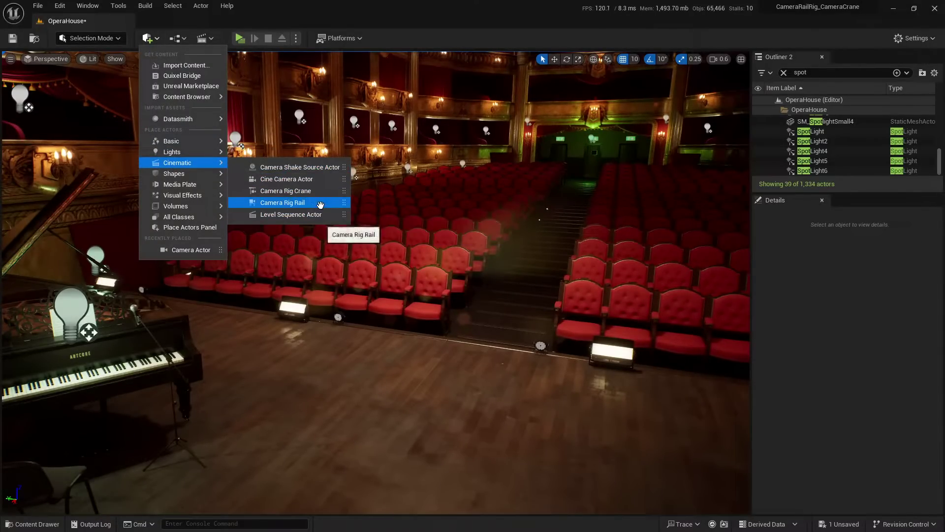
pyautogui.write('ca')
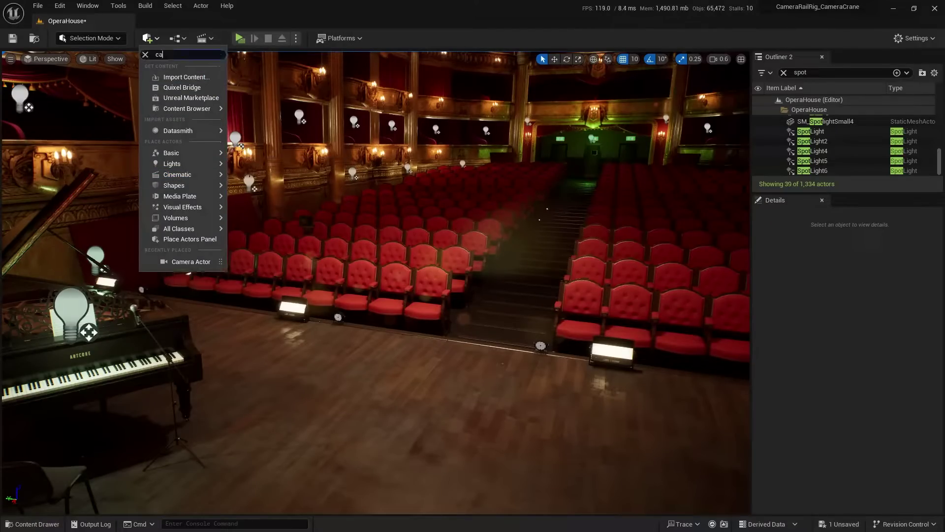
pyautogui.write('mera rig rail')
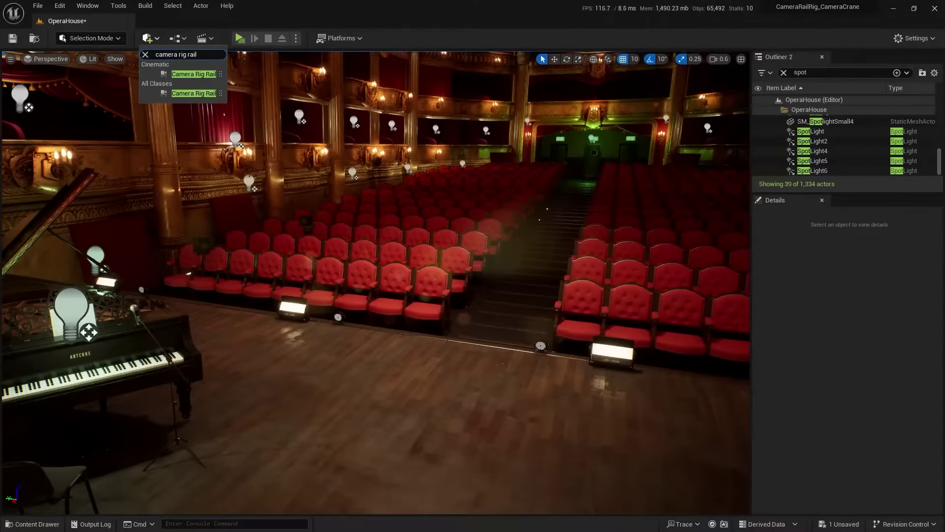
pyautogui.moveTo(210, 72); pyautogui.dragTo(342, 389)
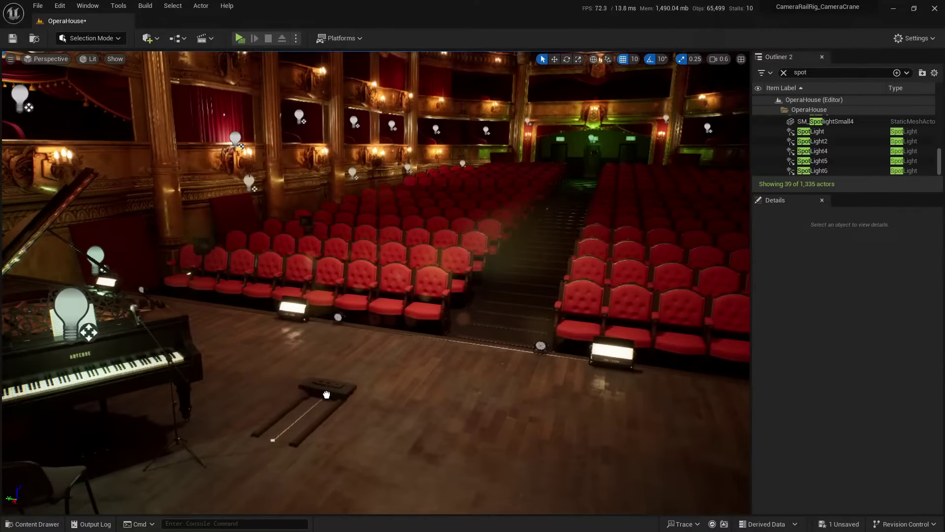
pyautogui.press('w')
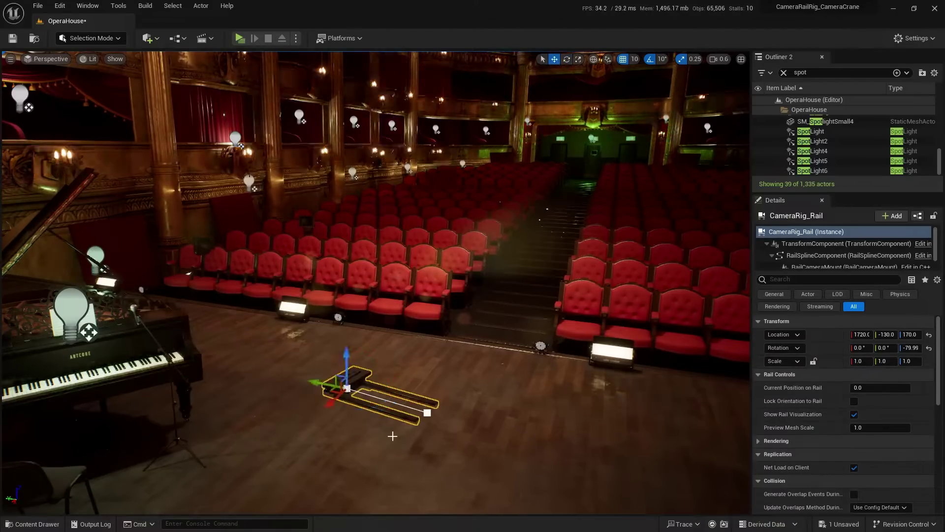
pyautogui.moveTo(331, 379)
pyautogui.mouseDown()
pyautogui.moveTo(346, 301)
pyautogui.moveTo(242, 359)
pyautogui.mouseUp()
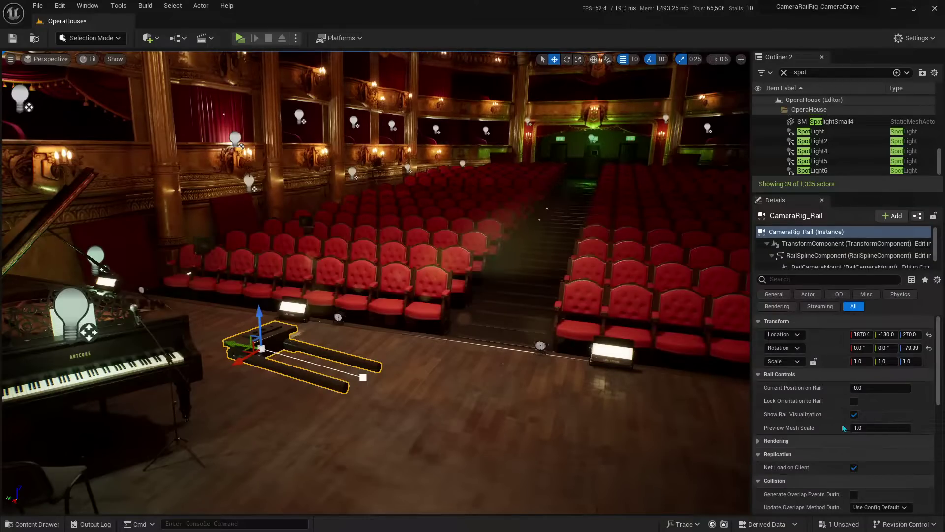
# Test Current Position on Rail at 0.5 and 1.0, then slide the mount back to the start.
pyautogui.moveTo(780, 395)
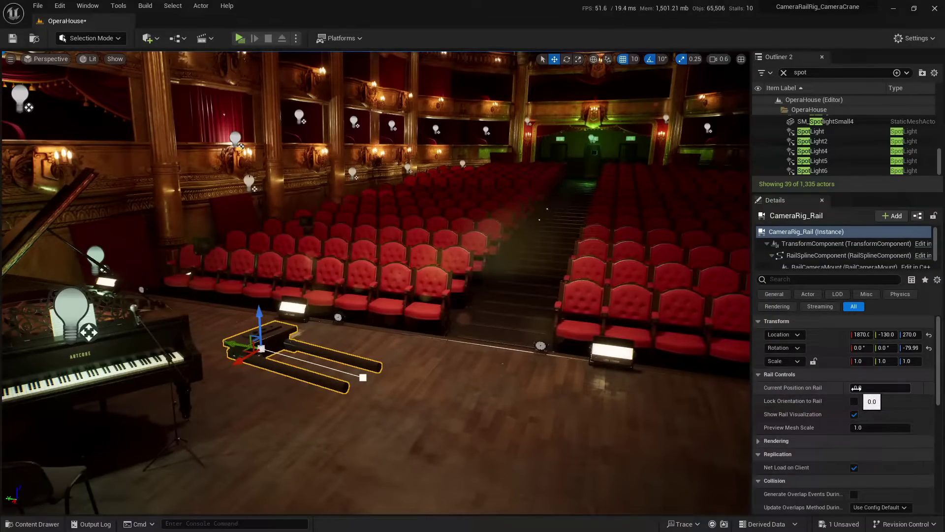
pyautogui.write('0.5')
pyautogui.press('Return')
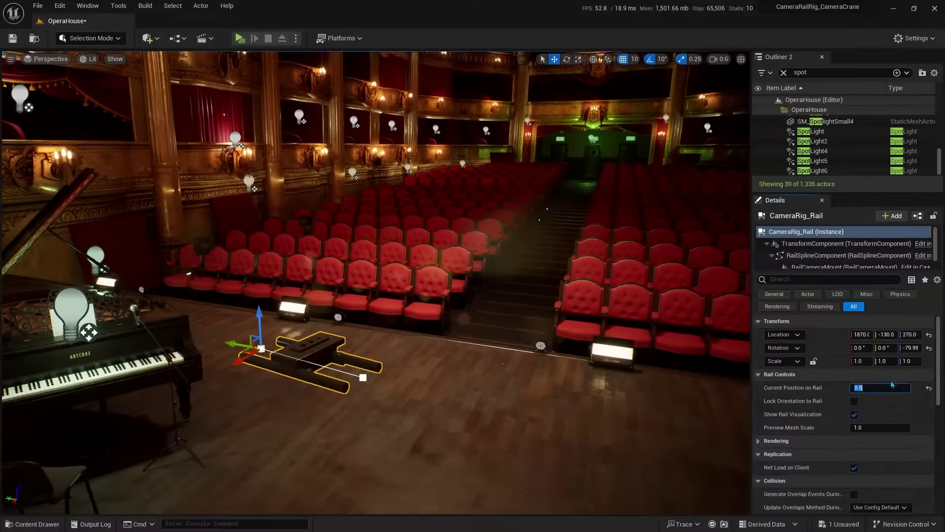
pyautogui.write('1.0')
pyautogui.press('Return')
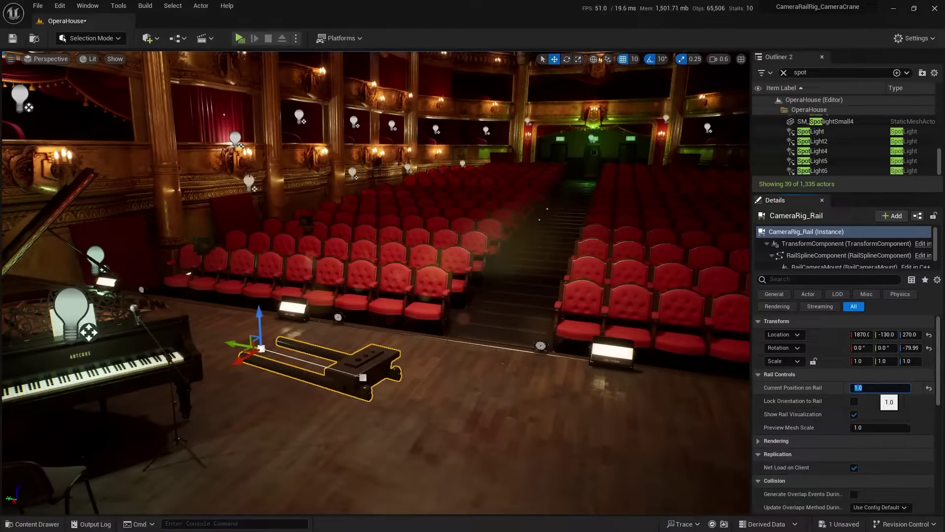
pyautogui.moveTo(867, 386); pyautogui.dragTo(859, 387)
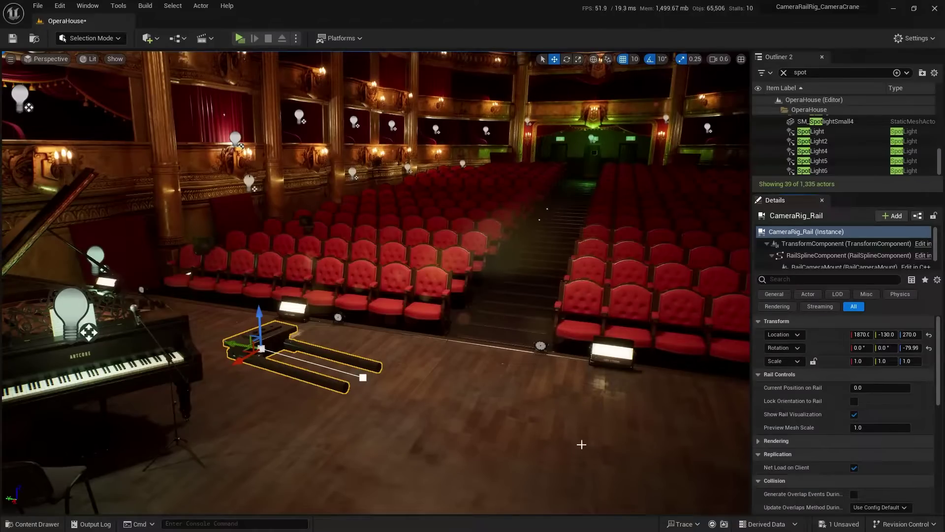
# Toggle the rail visualization off and on, and set Preview Mesh Scale to 0.5.
pyautogui.click(854, 416)
pyautogui.click(854, 416)
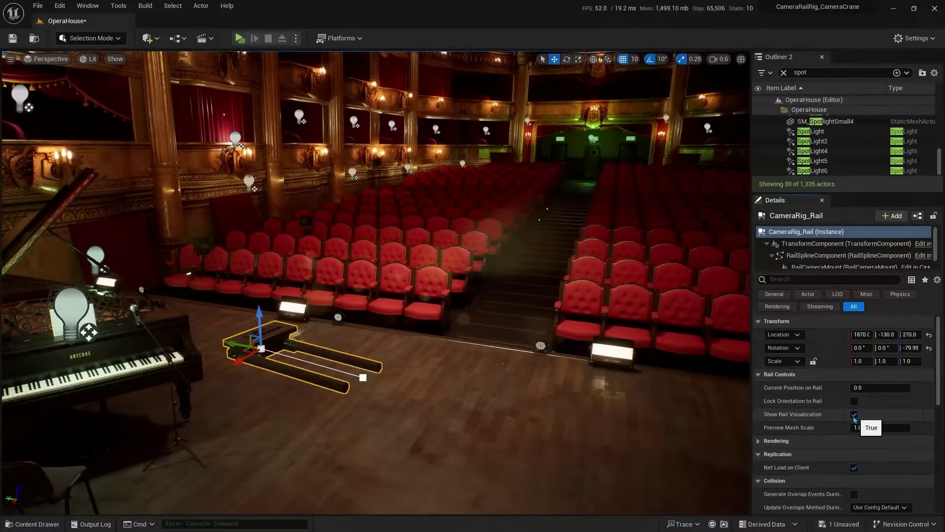
pyautogui.moveTo(866, 427); pyautogui.dragTo(884, 430)
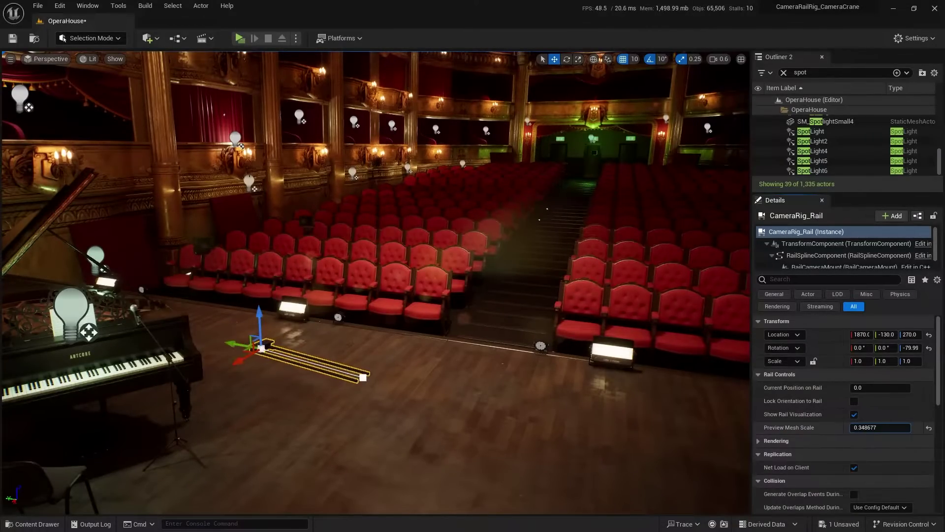
pyautogui.write('0.5')
pyautogui.press('Return')
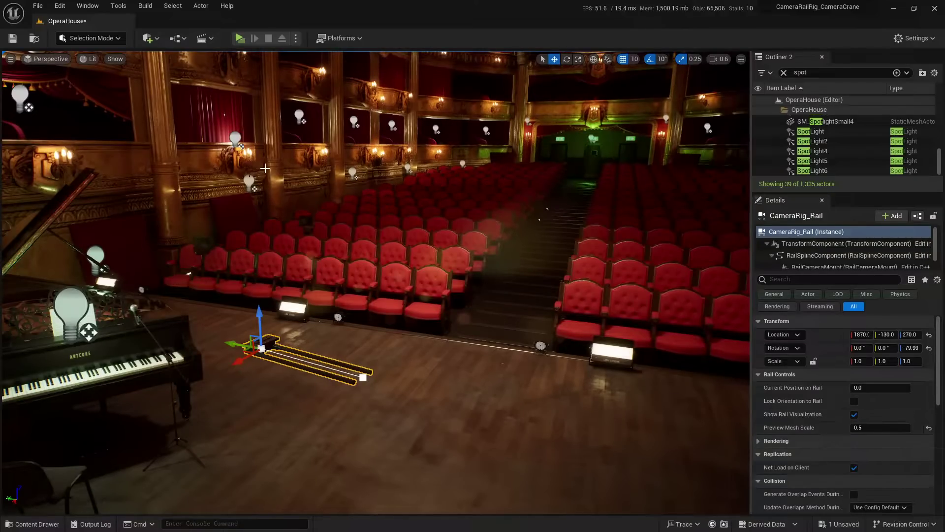
# Place a Cine Camera Actor, parent it under CameraRig_Rail, and zero its location and rotation.
pyautogui.click(148, 38)
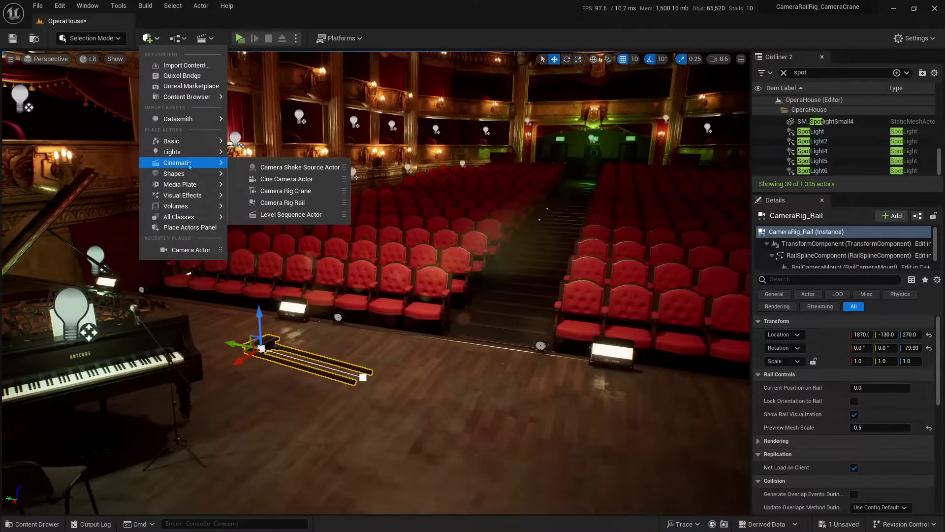
pyautogui.moveTo(286, 178)
pyautogui.mouseDown()
pyautogui.moveTo(362, 406)
pyautogui.moveTo(379, 409)
pyautogui.mouseUp()
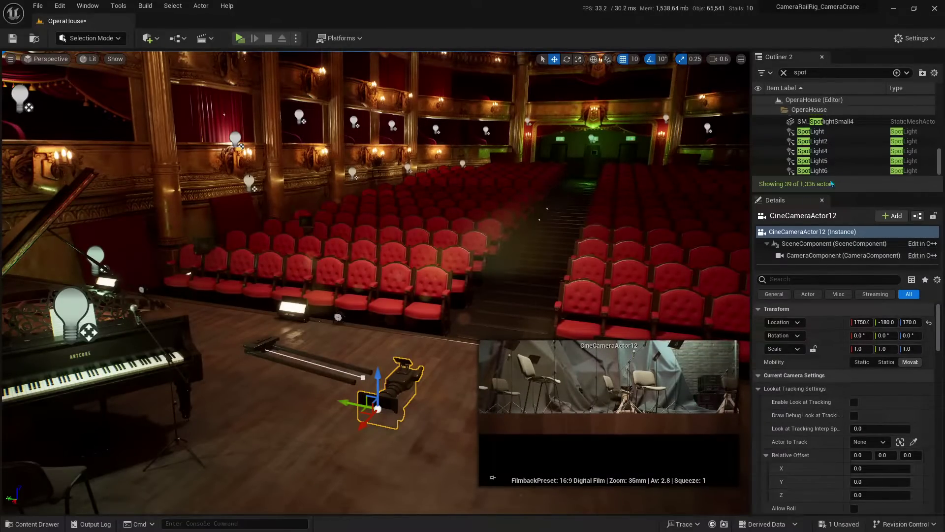
pyautogui.click(784, 72)
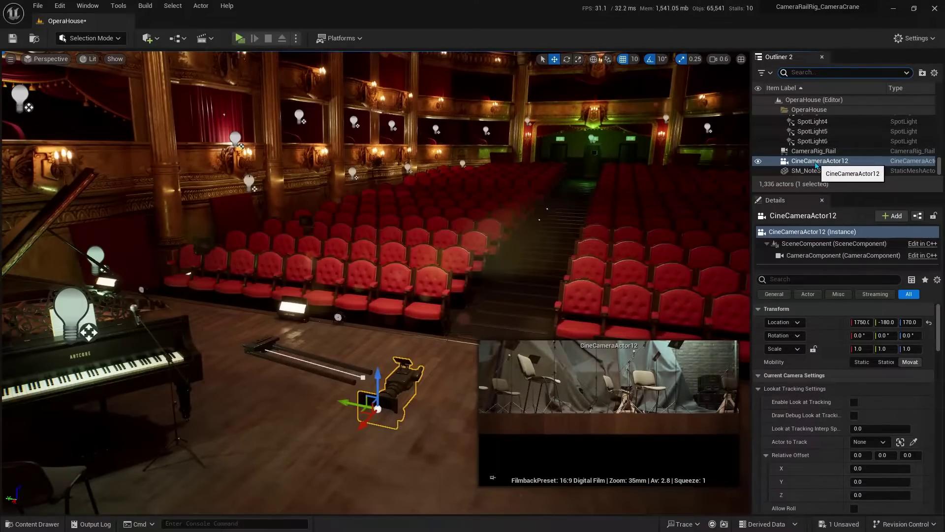
pyautogui.moveTo(816, 165); pyautogui.dragTo(847, 152)
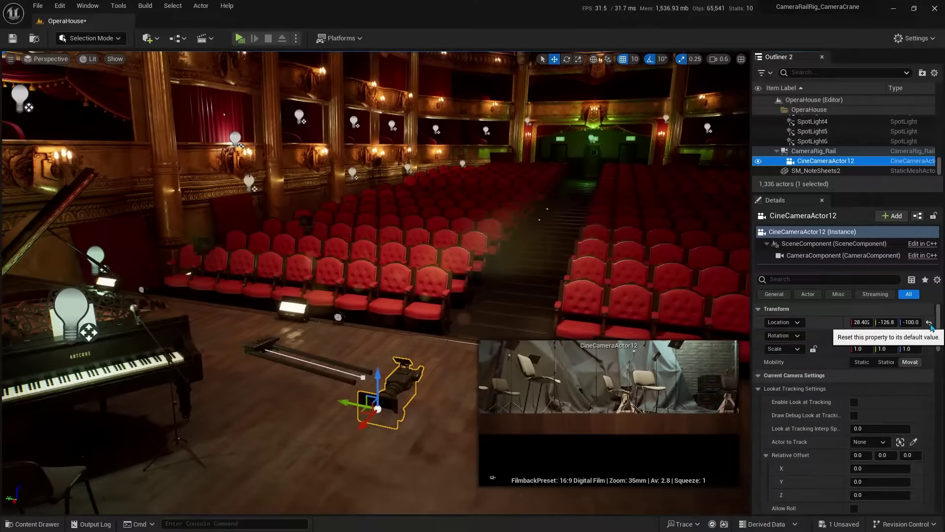
pyautogui.click(930, 322)
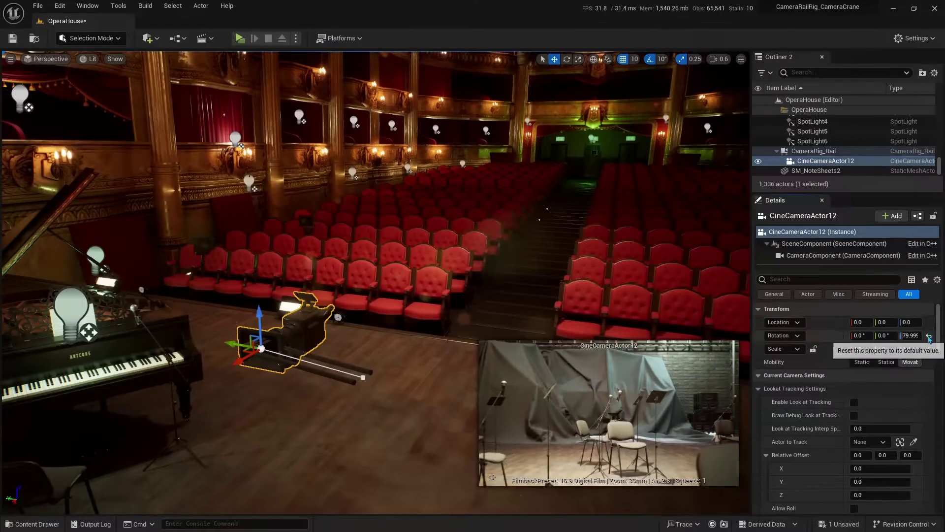
pyautogui.click(929, 336)
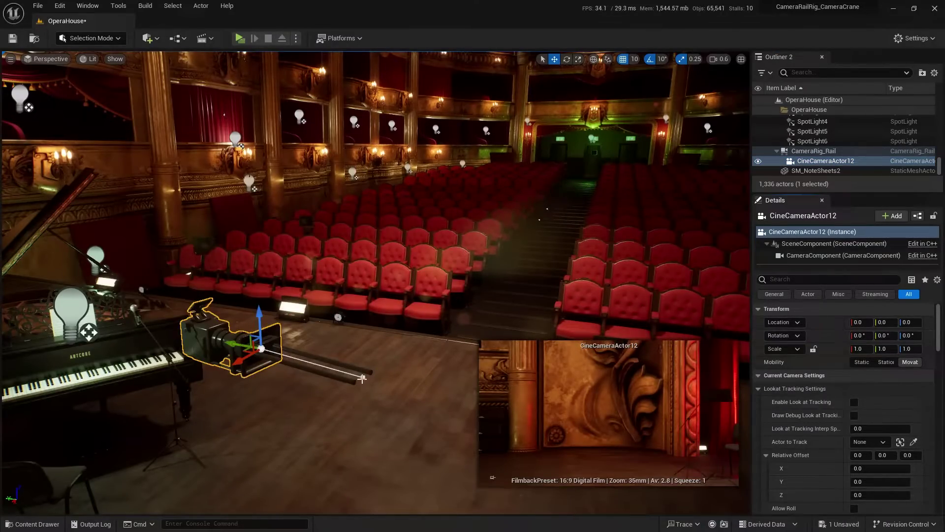
pyautogui.click(362, 379)
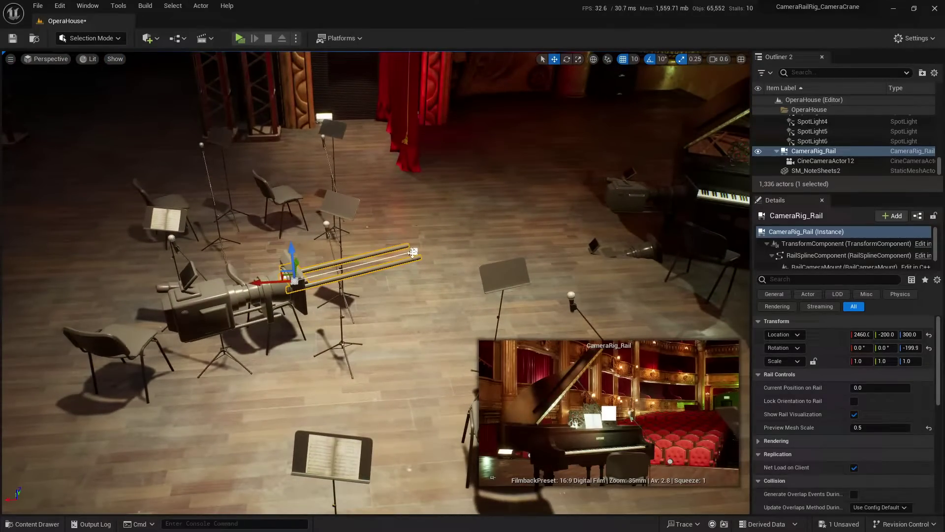
# Extend the rail toward the piano, raising its middle point and rotating it 20 degrees.
pyautogui.click(412, 252)
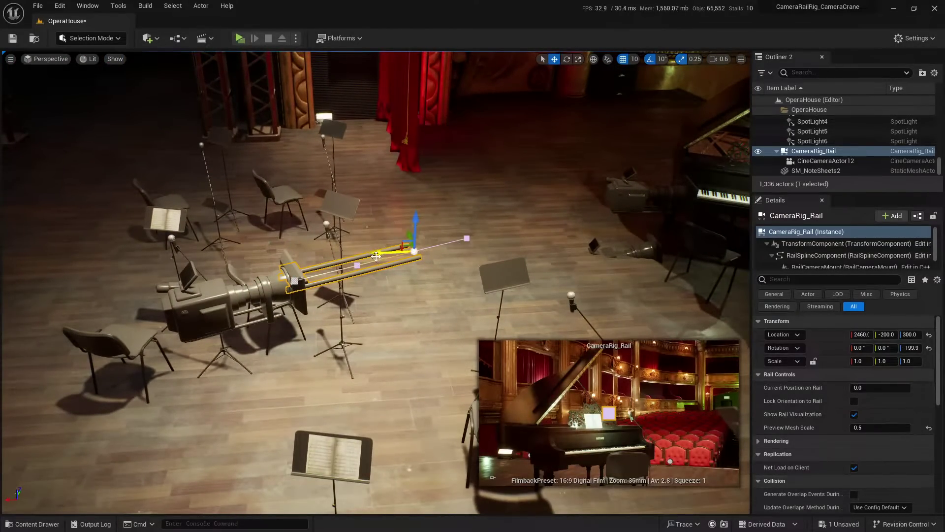
pyautogui.keyDown('alt'); pyautogui.moveTo(376, 256); pyautogui.dragTo(562, 264); pyautogui.keyUp('alt')
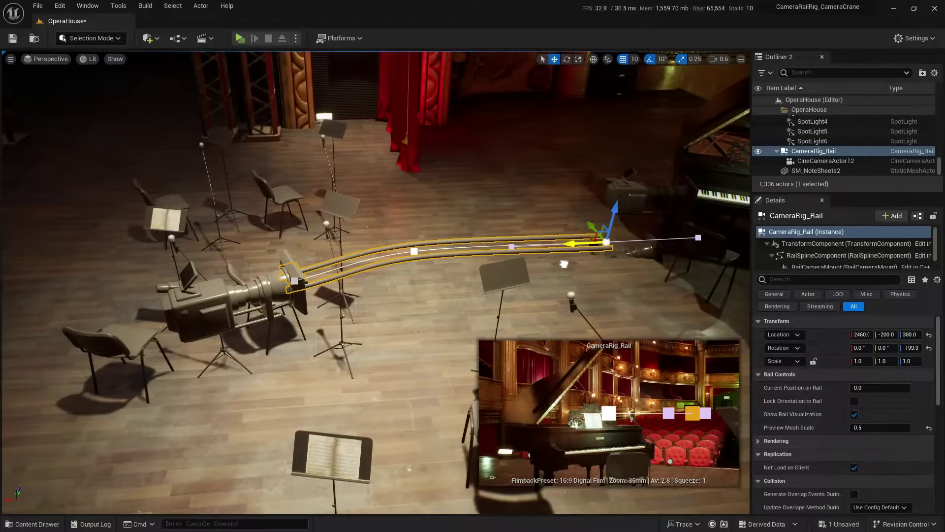
pyautogui.moveTo(564, 264)
pyautogui.mouseDown(button='right')
pyautogui.moveTo(541, 275)
pyautogui.moveTo(492, 246)
pyautogui.mouseUp(button='right')
pyautogui.moveTo(408, 207); pyautogui.dragTo(522, 295)
pyautogui.moveTo(522, 295); pyautogui.dragTo(336, 246, button='right')
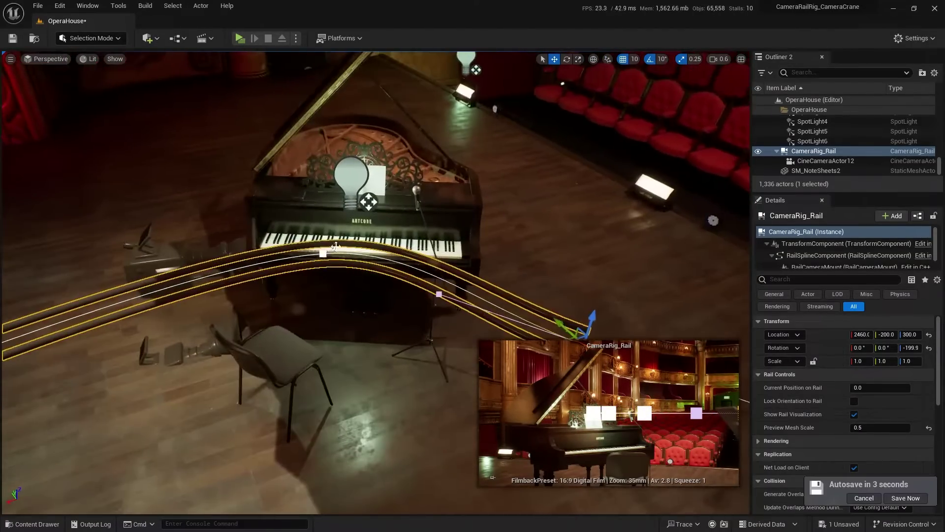
pyautogui.click(324, 252)
pyautogui.moveTo(320, 232); pyautogui.dragTo(339, 206)
pyautogui.press('e')
pyautogui.moveTo(345, 256)
pyautogui.mouseDown()
pyautogui.moveTo(389, 242)
pyautogui.moveTo(331, 274)
pyautogui.mouseUp()
pyautogui.press('w')
pyautogui.moveTo(331, 275)
pyautogui.mouseDown(button='right')
pyautogui.moveTo(477, 314)
pyautogui.moveTo(440, 322)
pyautogui.mouseUp(button='right')
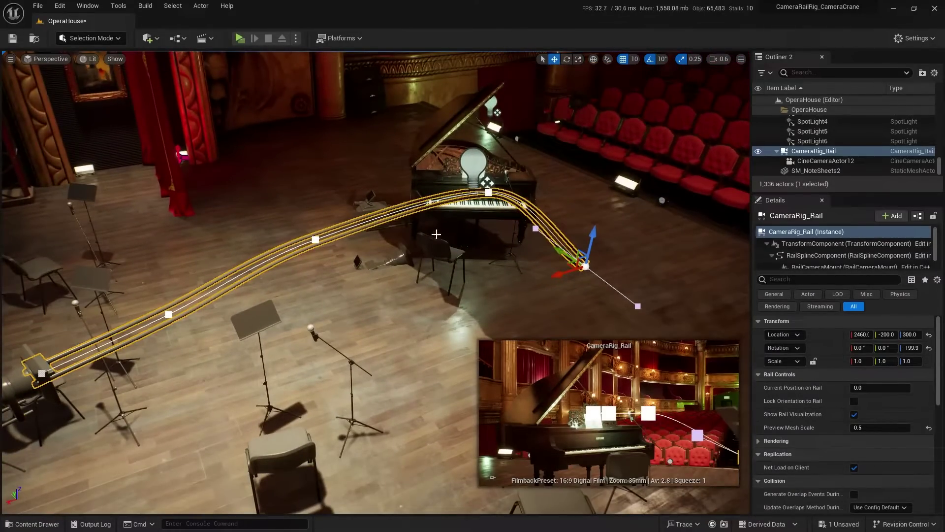
# Drag the tangent handles of the rail point at the piano to curve the track around it.
pyautogui.click(489, 192)
pyautogui.click(551, 192)
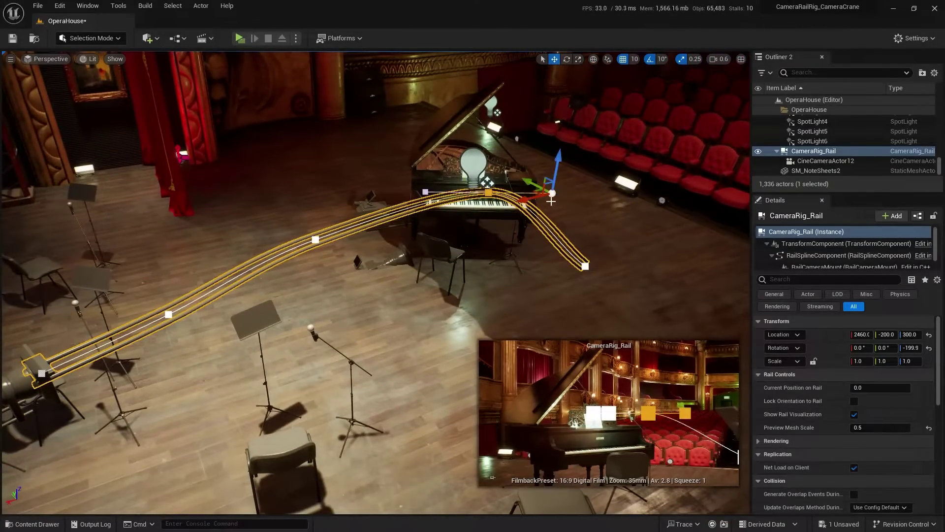
pyautogui.moveTo(536, 191); pyautogui.dragTo(560, 194)
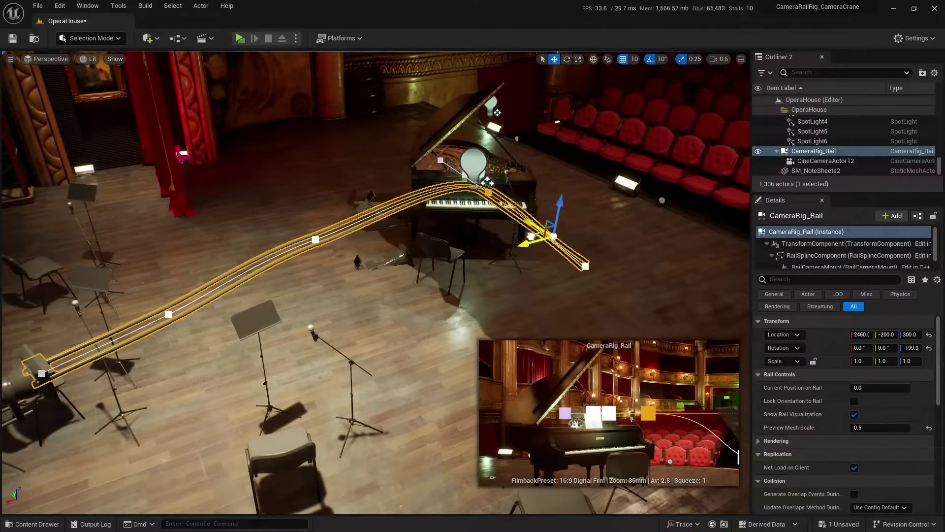
pyautogui.click(403, 191)
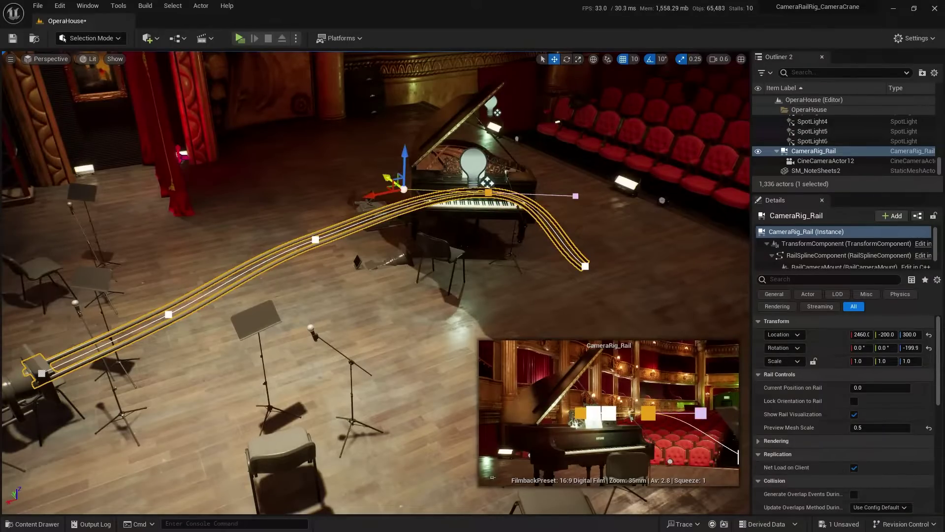
pyautogui.moveTo(403, 190); pyautogui.dragTo(391, 183)
pyautogui.scroll(2, 391, 183)
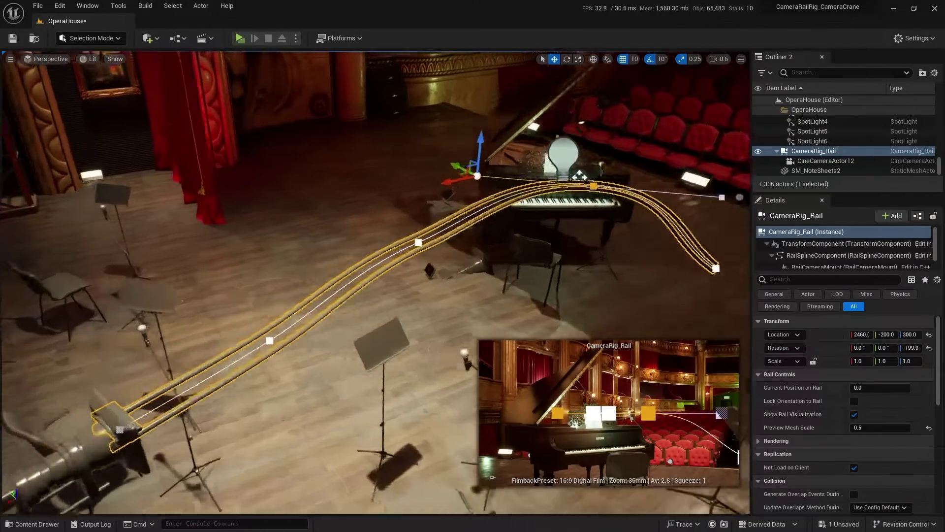
pyautogui.moveTo(391, 183); pyautogui.dragTo(392, 183, button='right')
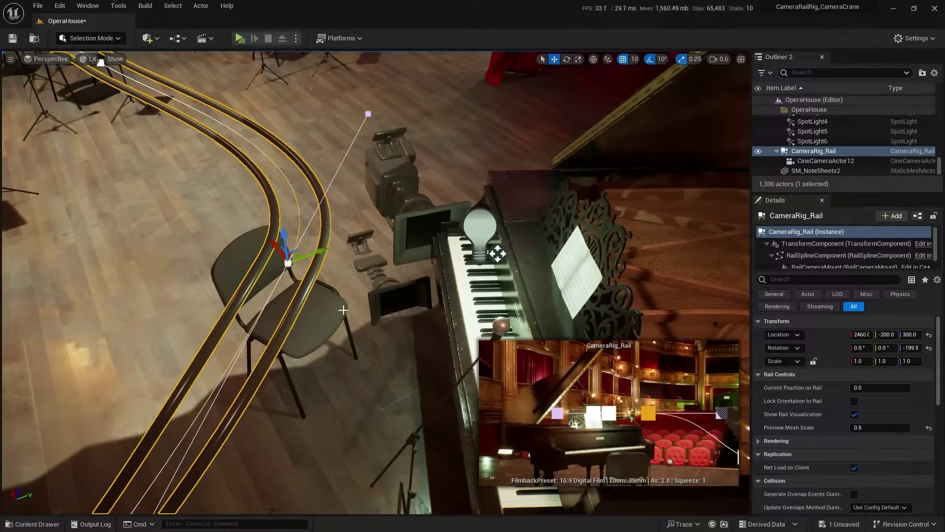
pyautogui.moveTo(342, 309); pyautogui.dragTo(342, 309, button='right')
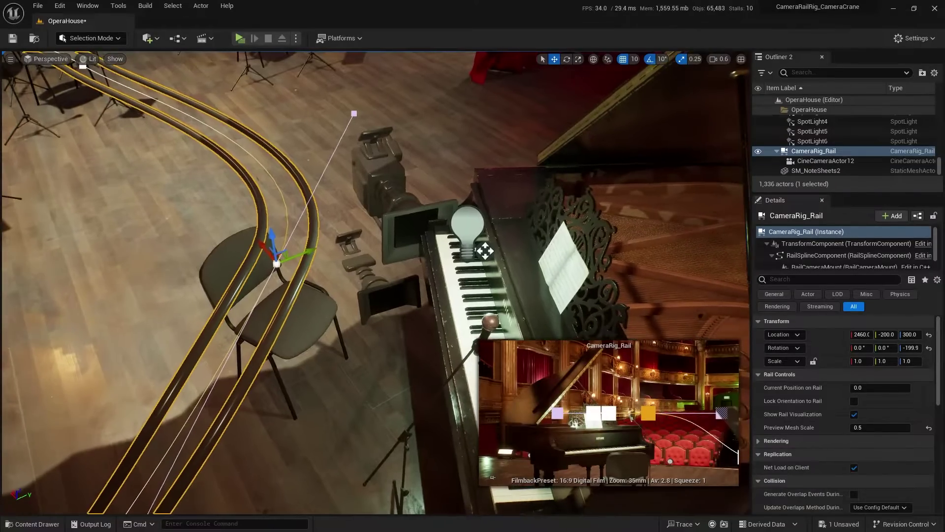
pyautogui.hotkey('ctrl', 'z')
pyautogui.hotkey('ctrl', 'z')
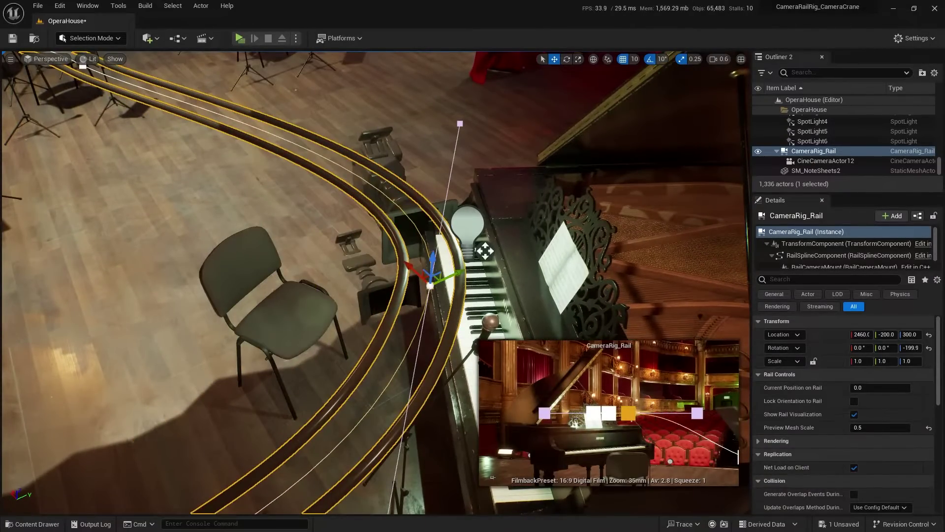
pyautogui.moveTo(374, 281); pyautogui.dragTo(374, 280, button='right')
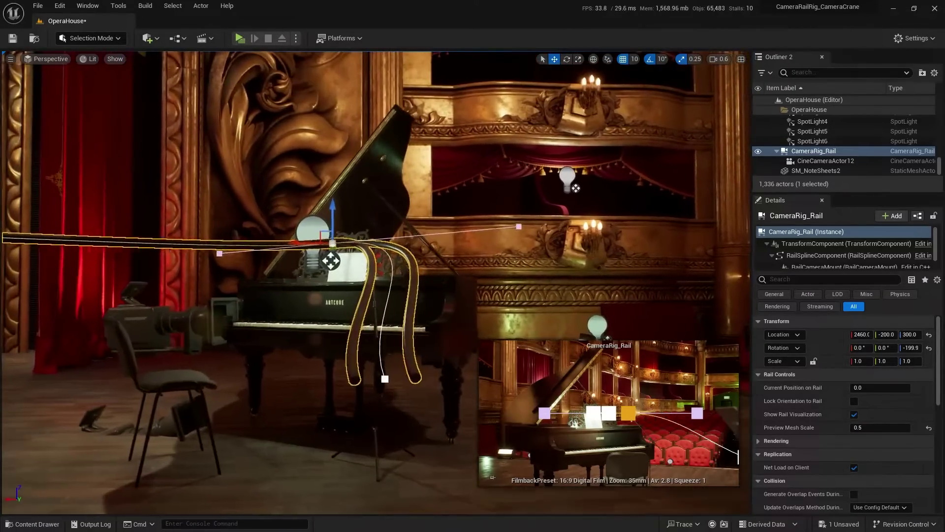
pyautogui.hotkey('ctrl', 'z')
pyautogui.hotkey('ctrl', 'z')
pyautogui.hotkey('ctrl', 'z')
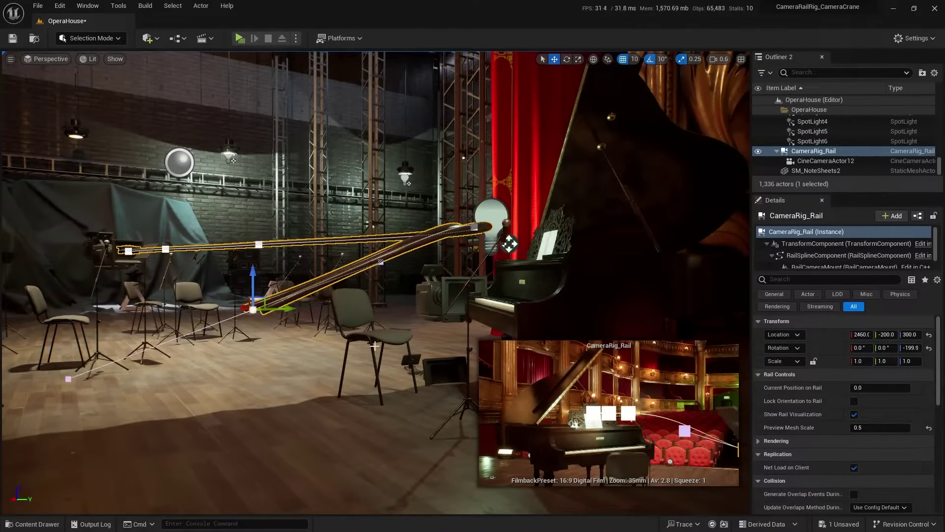
pyautogui.hotkey('ctrl', 'z')
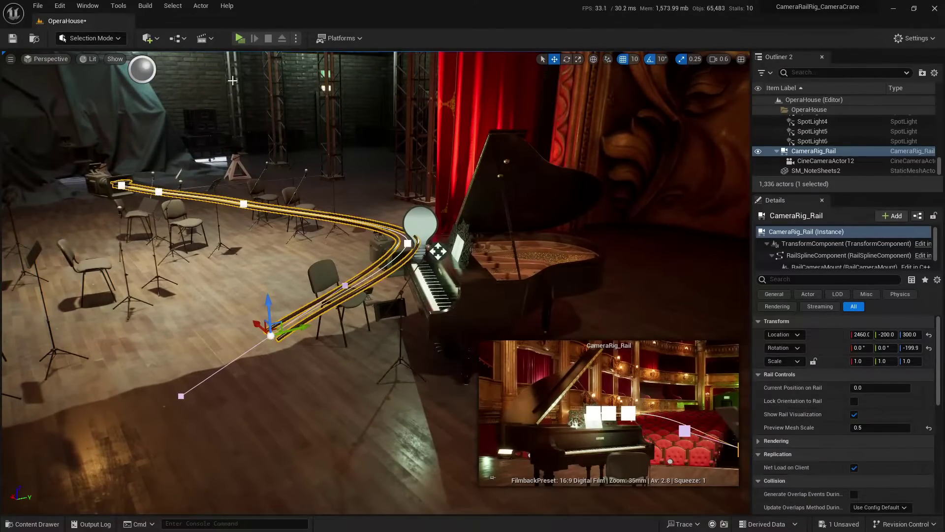
# Create a new level sequence and save it as LS_CameraRailRig.
pyautogui.click(200, 41)
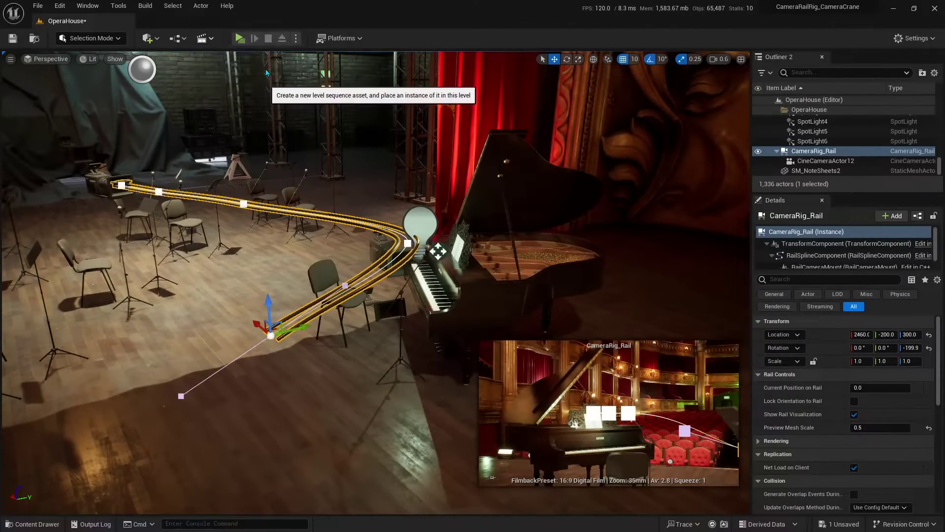
pyautogui.click(266, 72)
pyautogui.write('LS_CameraRigRail')
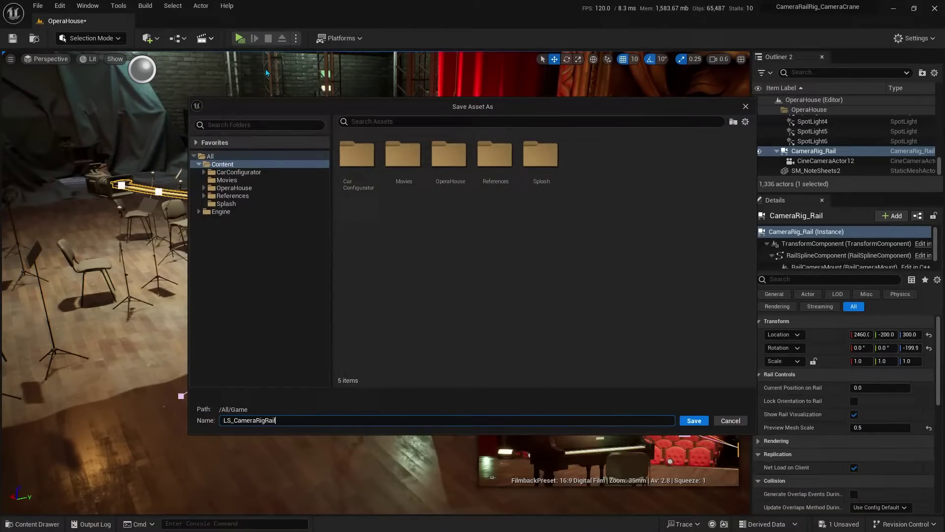
pyautogui.press('Return')
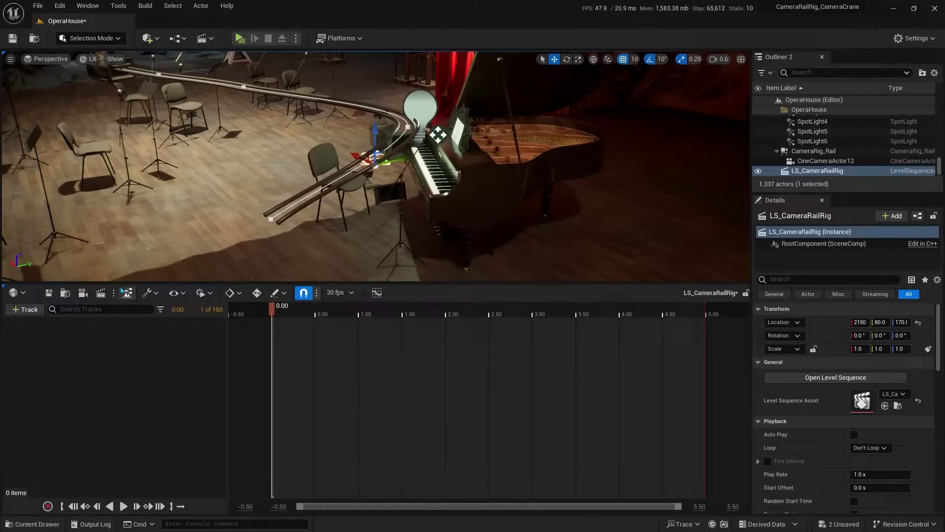
# Enlarge the viewport, switch to the Cinematic Viewport, and set the sequence end to 10 seconds.
pyautogui.moveTo(122, 289); pyautogui.dragTo(127, 346)
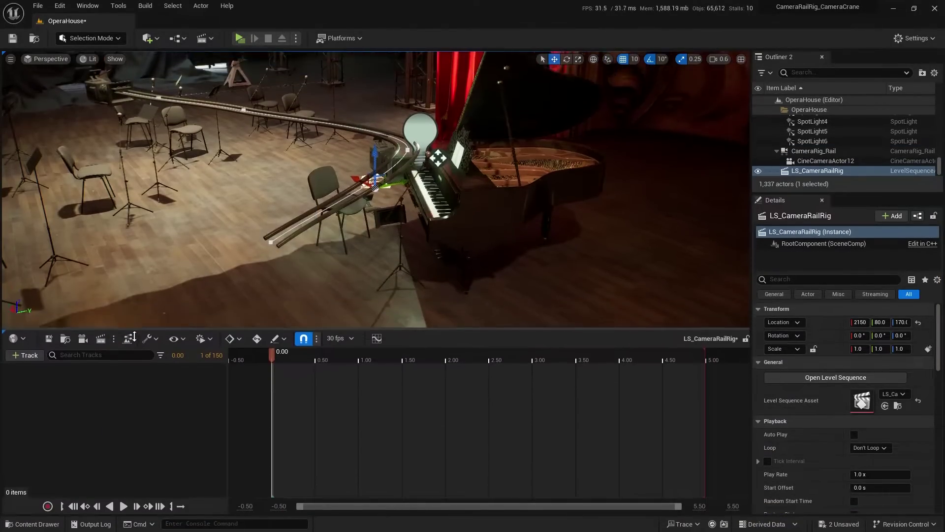
pyautogui.click(28, 63)
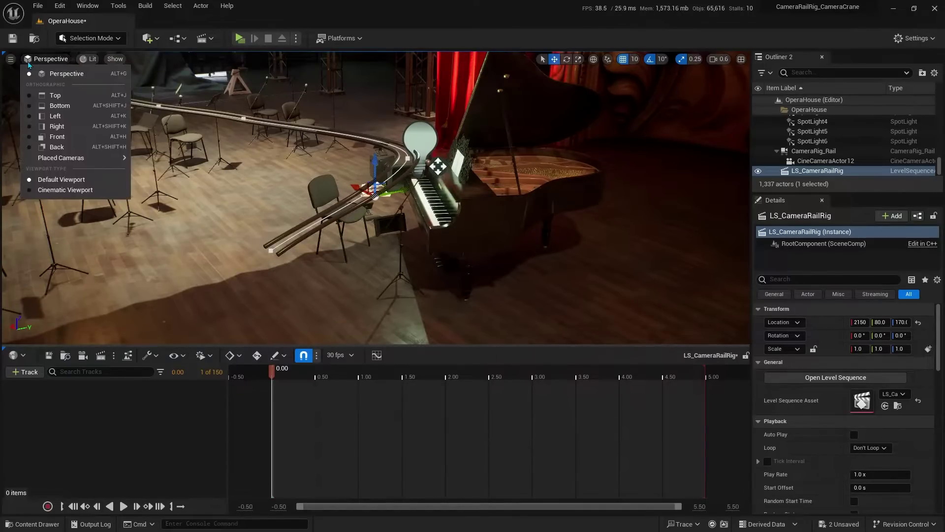
pyautogui.click(66, 189)
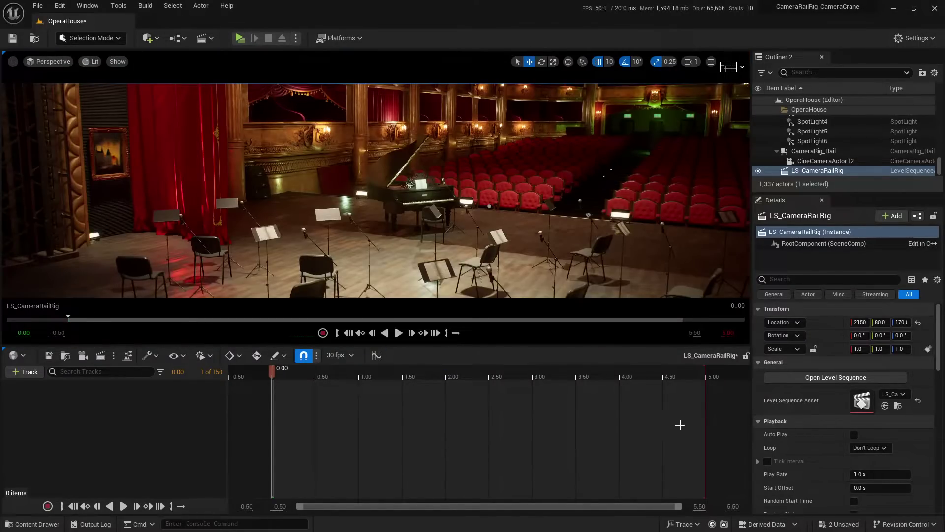
pyautogui.click(729, 333)
pyautogui.write('10')
pyautogui.press('Return')
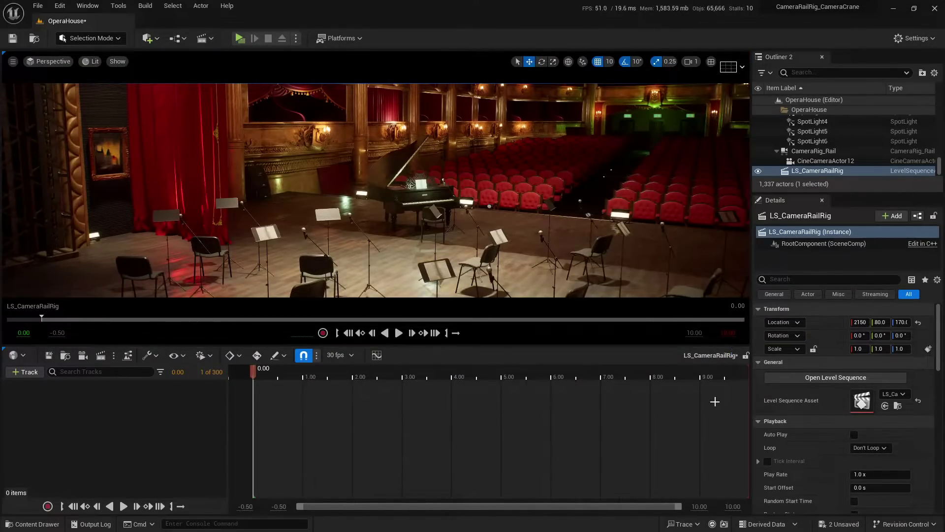
# Add CameraRig_Rail and CineCameraActor12 to the sequence as tracks, then select the rail track.
pyautogui.click(821, 153)
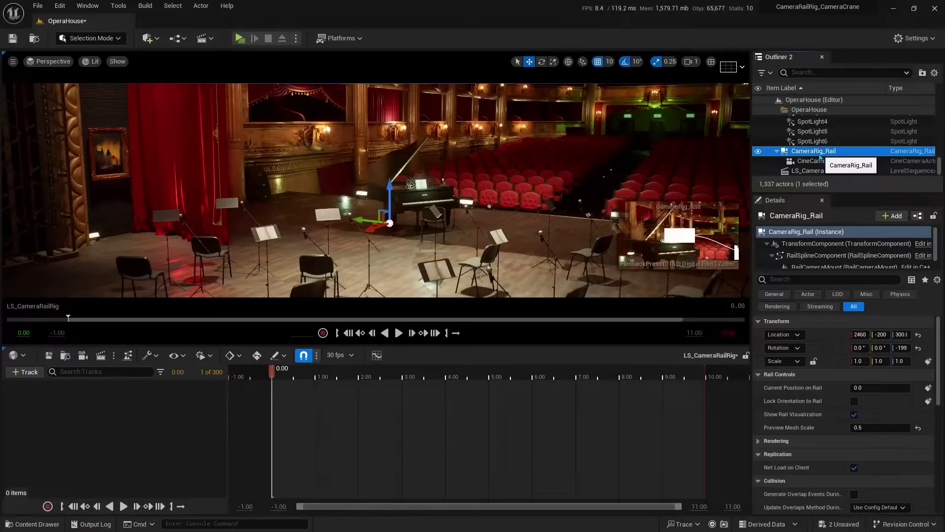
pyautogui.keyDown('ctrl'); pyautogui.click(822, 162); pyautogui.keyUp('ctrl')
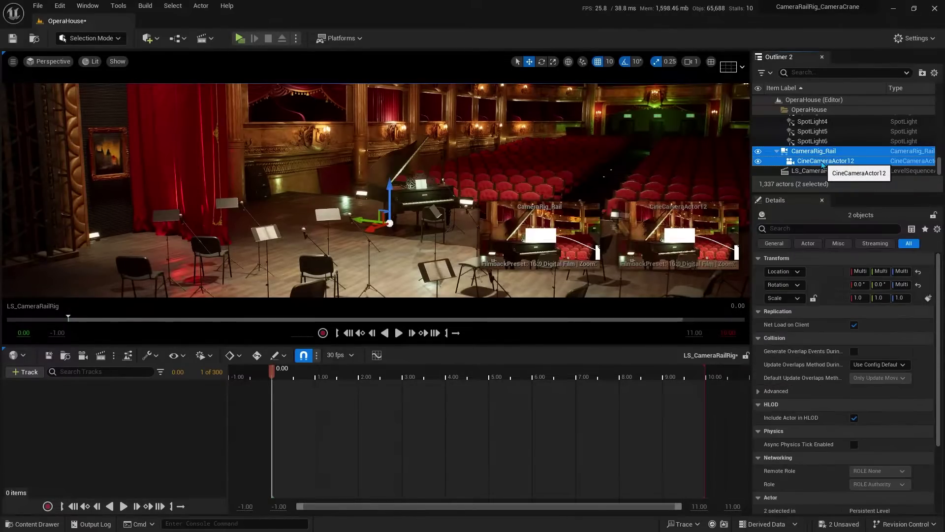
pyautogui.moveTo(822, 162); pyautogui.dragTo(167, 399)
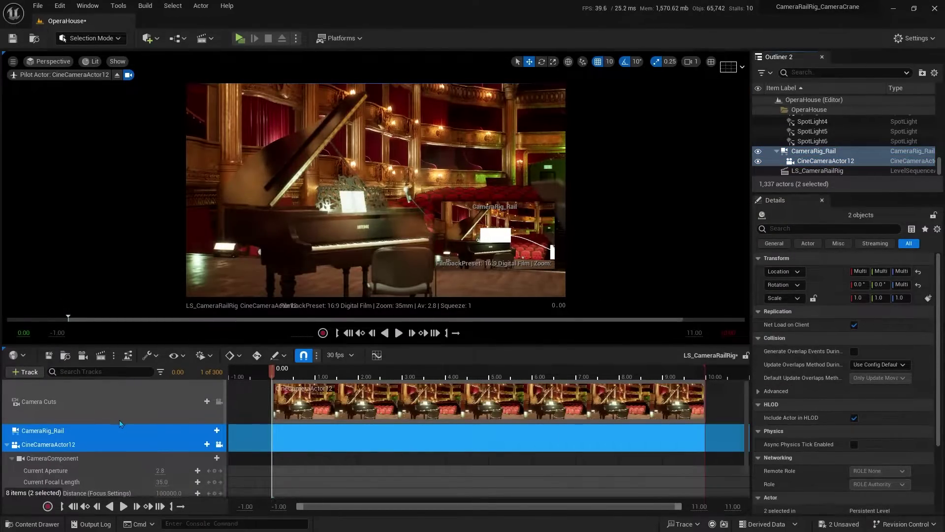
pyautogui.click(126, 432)
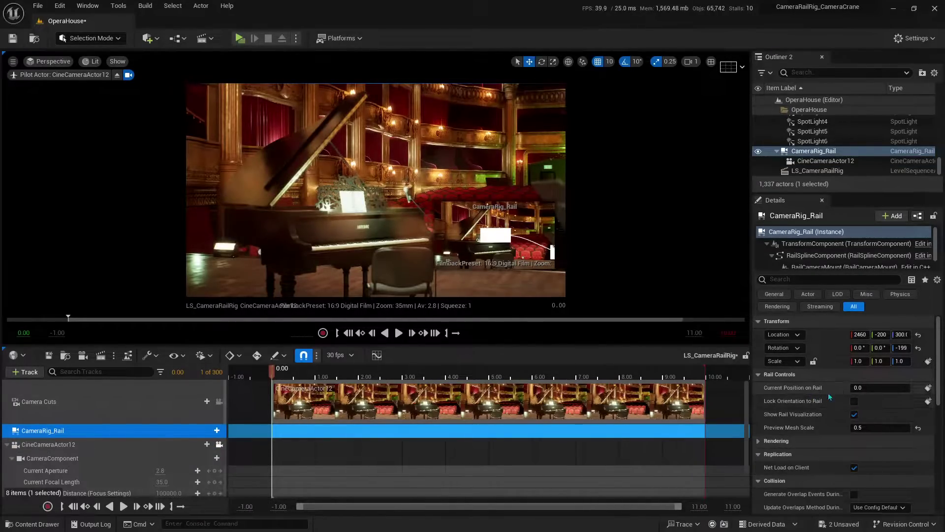
# Key Current Position on Rail at 0 at the start and 1.0 at 10 seconds, then scrub to preview.
pyautogui.click(928, 388)
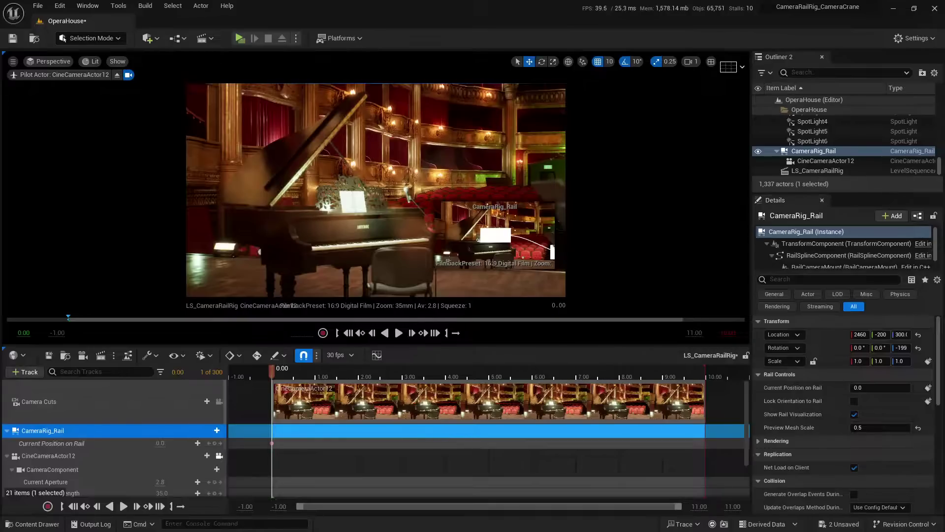
pyautogui.click(180, 372)
pyautogui.write('10')
pyautogui.write('1')
pyautogui.press('Return')
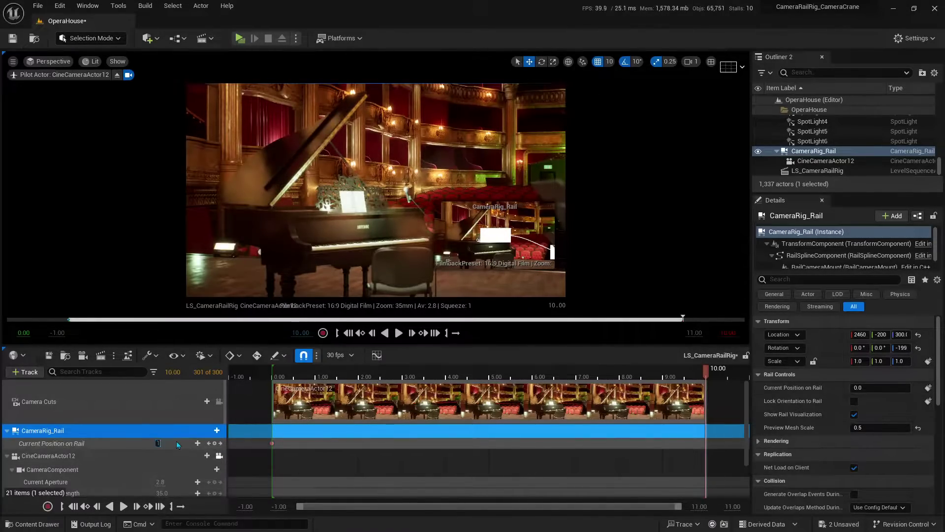
pyautogui.press('Return')
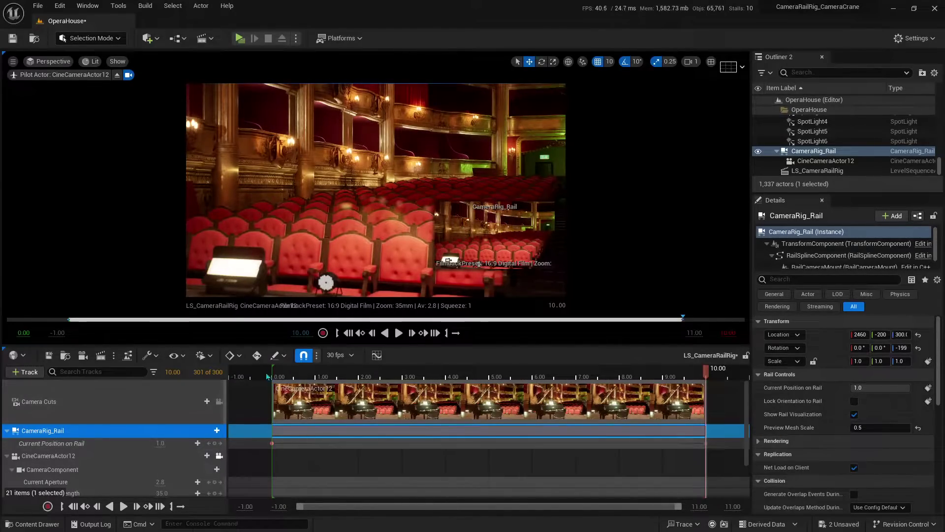
pyautogui.moveTo(269, 376)
pyautogui.mouseDown()
pyautogui.moveTo(690, 391)
pyautogui.moveTo(278, 375)
pyautogui.mouseUp()
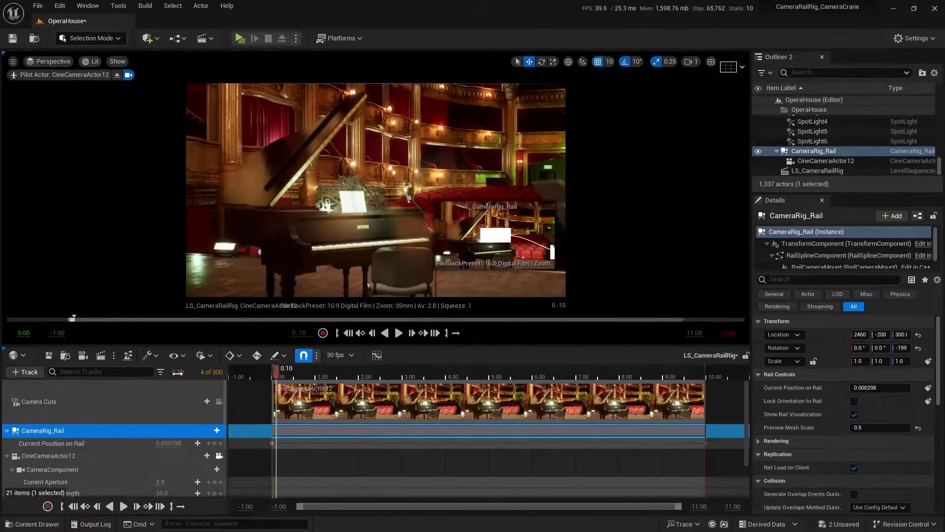
# Enable look-at tracking on CineCameraActor12 targeting SM_NoteSheets2, and preview the move partway.
pyautogui.click(94, 460)
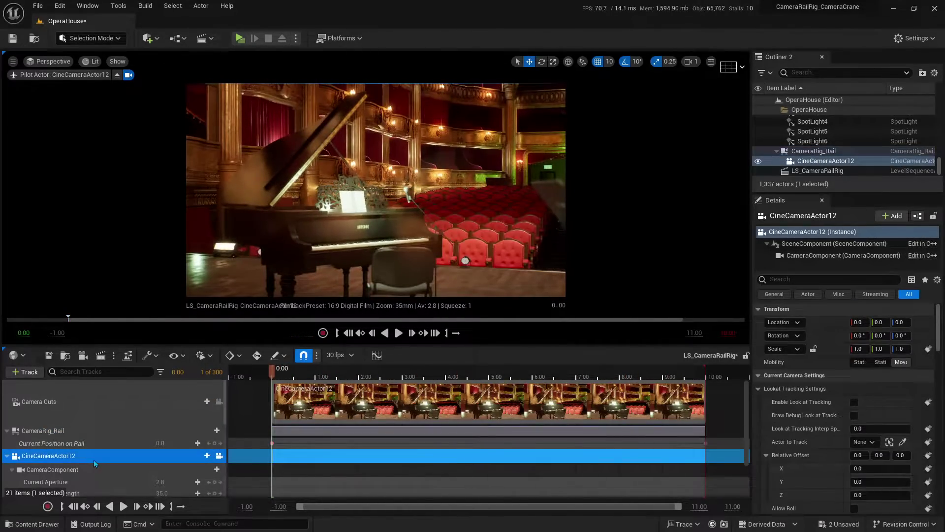
pyautogui.click(854, 402)
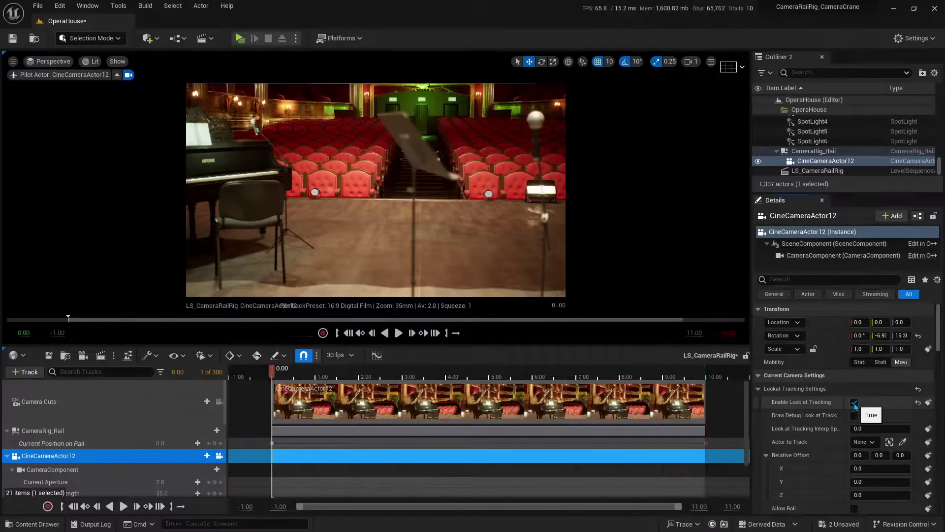
pyautogui.click(875, 444)
pyautogui.click(876, 446)
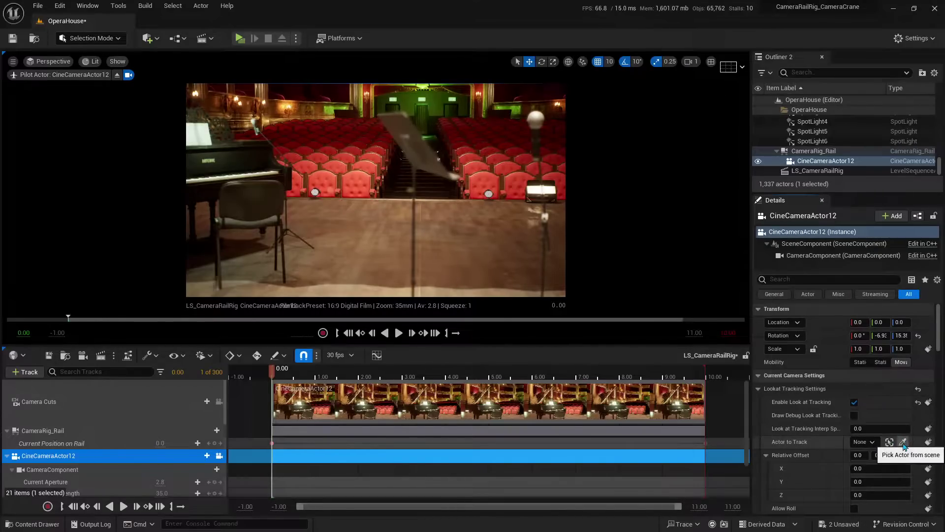
pyautogui.click(904, 443)
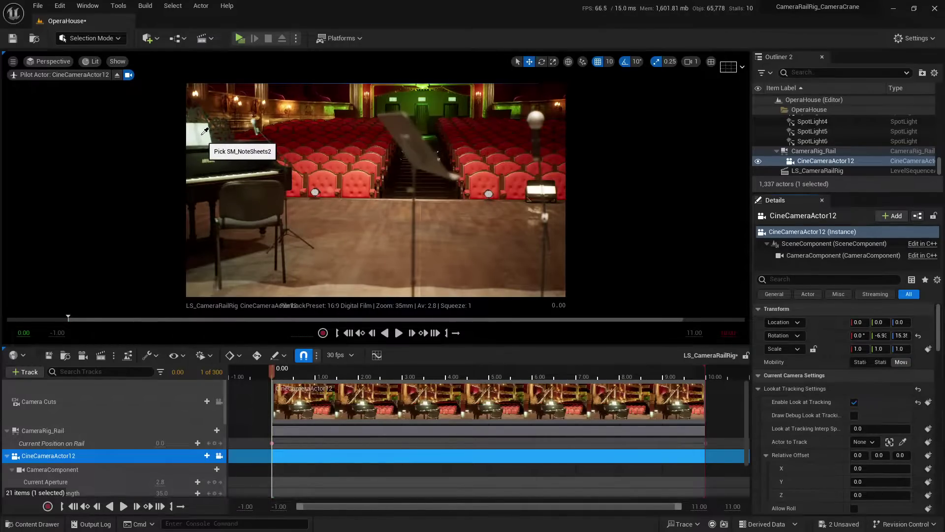
pyautogui.click(203, 133)
pyautogui.click(729, 66)
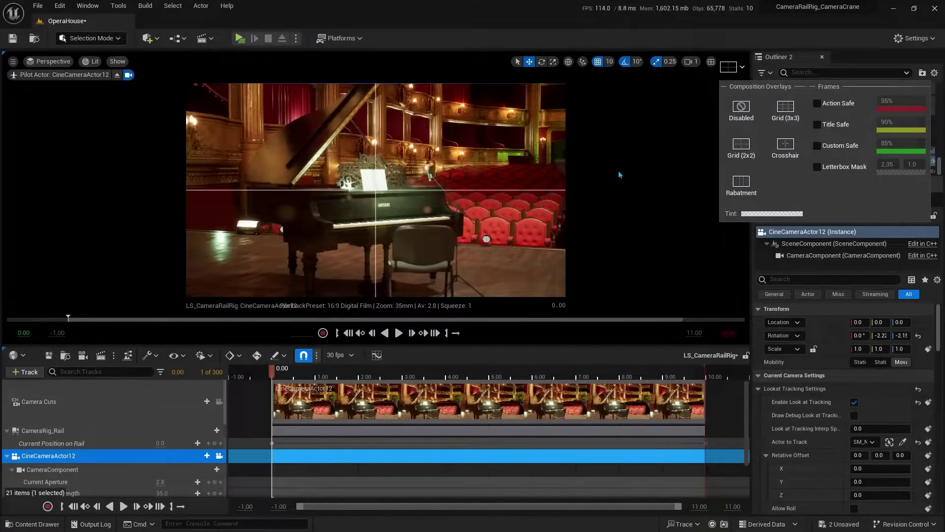
pyautogui.moveTo(272, 373)
pyautogui.mouseDown()
pyautogui.moveTo(579, 394)
pyautogui.moveTo(272, 389)
pyautogui.mouseUp()
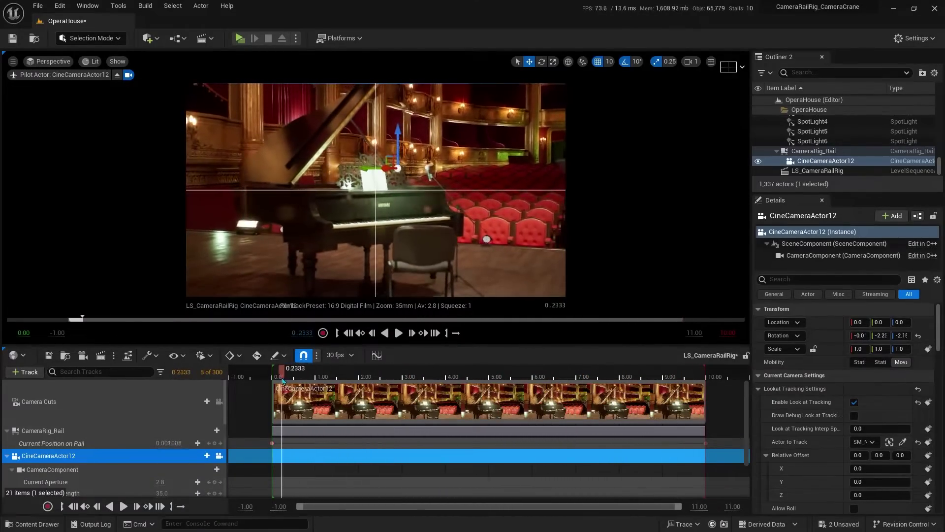
# Reset the look-at offset Z to 0, set Y to -16, and preview to 10.20 seconds.
pyautogui.click(369, 185)
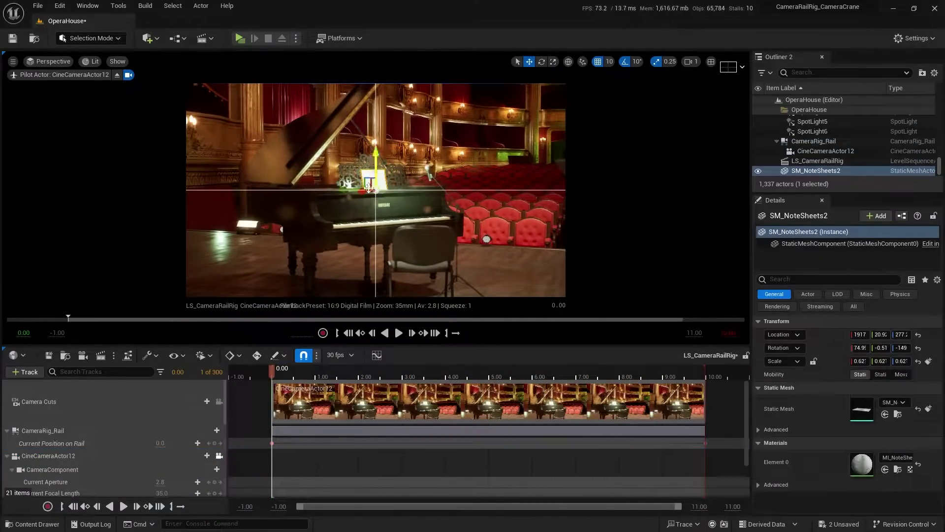
pyautogui.click(117, 462)
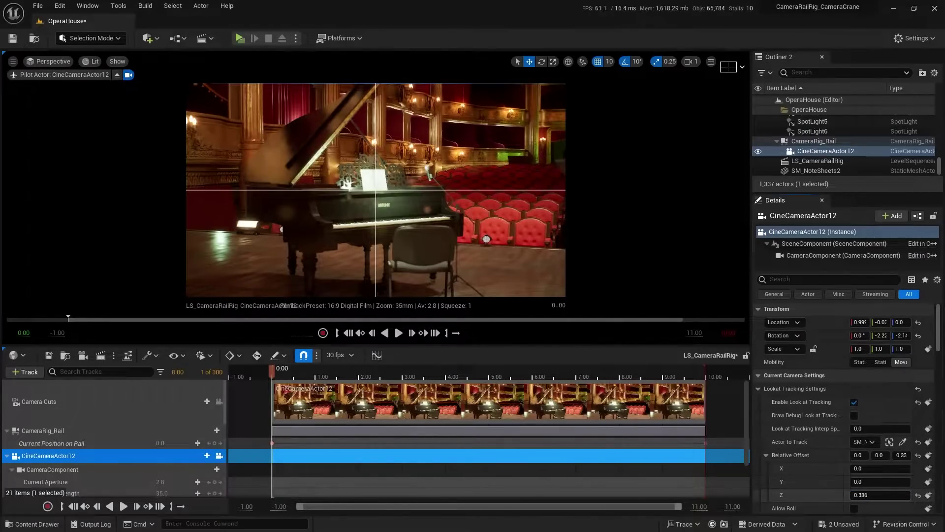
pyautogui.click(918, 494)
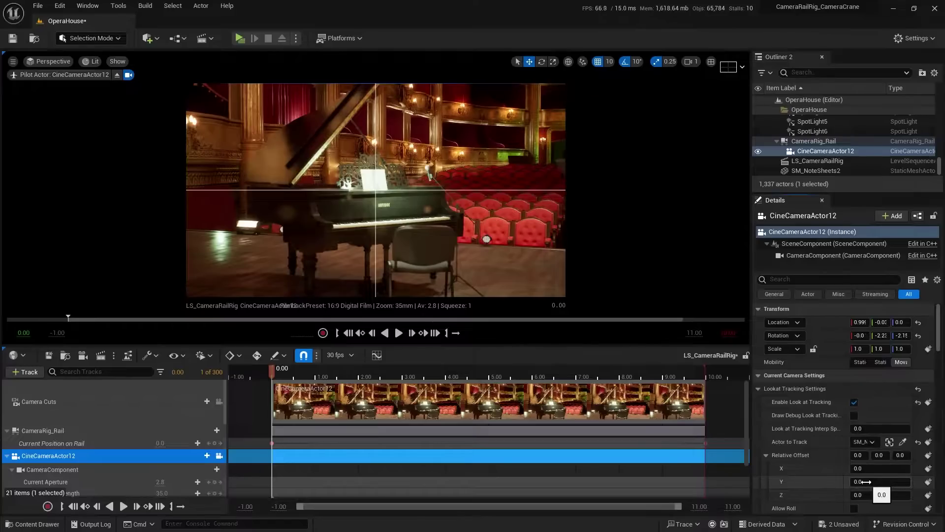
pyautogui.moveTo(865, 483)
pyautogui.mouseDown()
pyautogui.moveTo(851, 488)
pyautogui.moveTo(877, 482)
pyautogui.mouseUp()
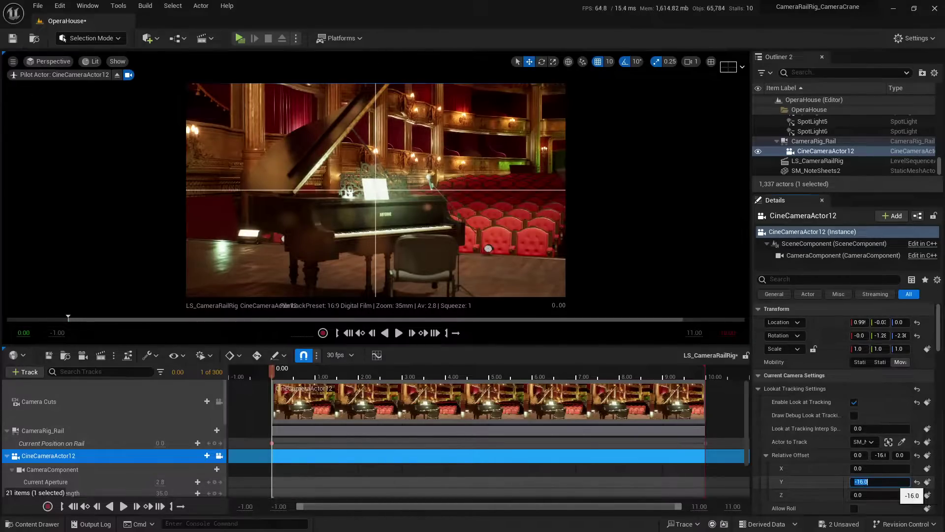
pyautogui.moveTo(272, 370)
pyautogui.mouseDown()
pyautogui.moveTo(709, 403)
pyautogui.moveTo(274, 394)
pyautogui.mouseUp()
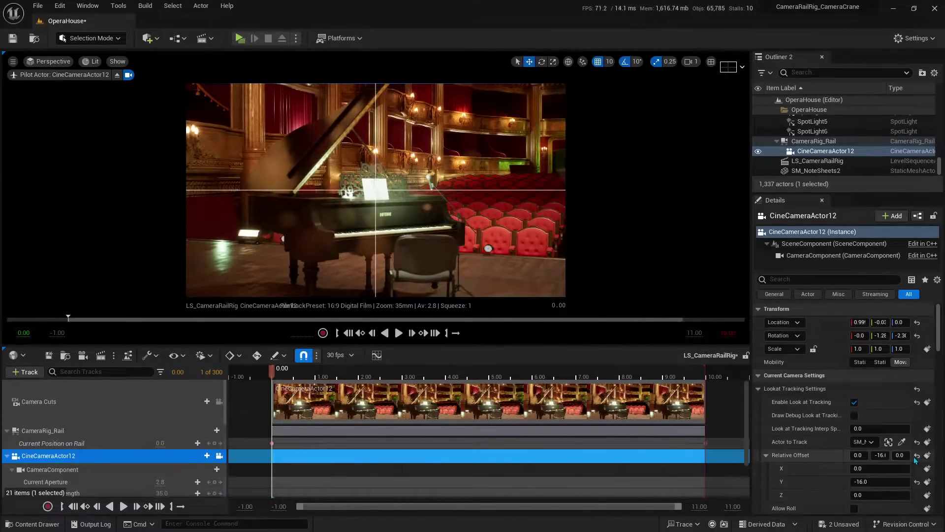
# Key the look-at offset at 0.00 and set Focus Method to Tracking on SM_NoteSheets2.
pyautogui.click(928, 456)
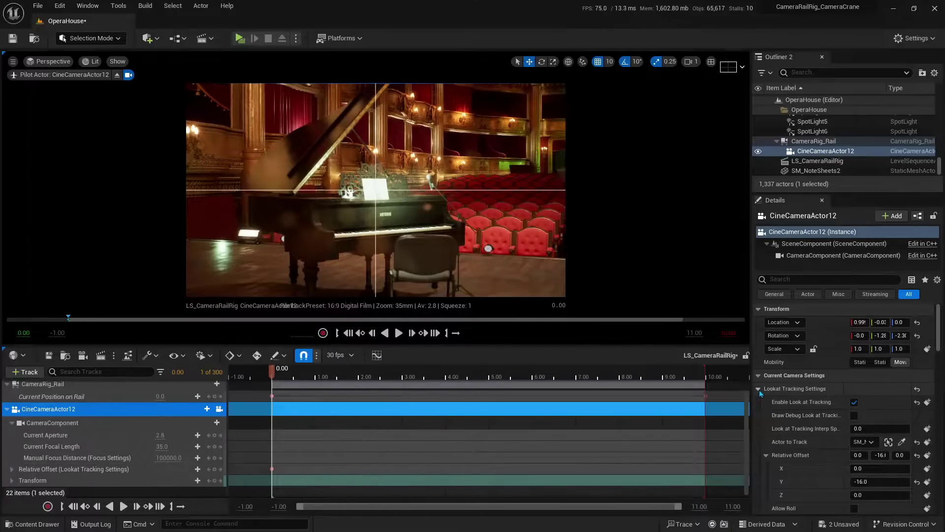
pyautogui.click(759, 389)
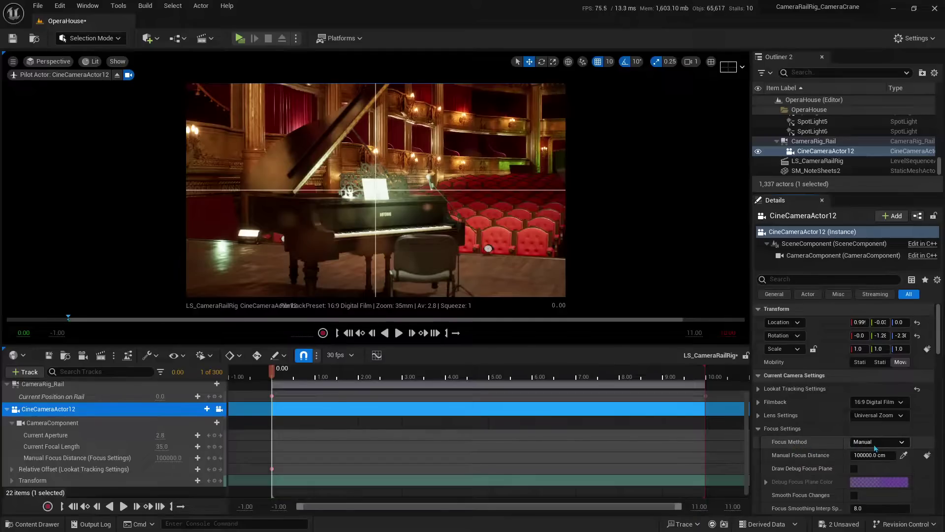
pyautogui.click(893, 443)
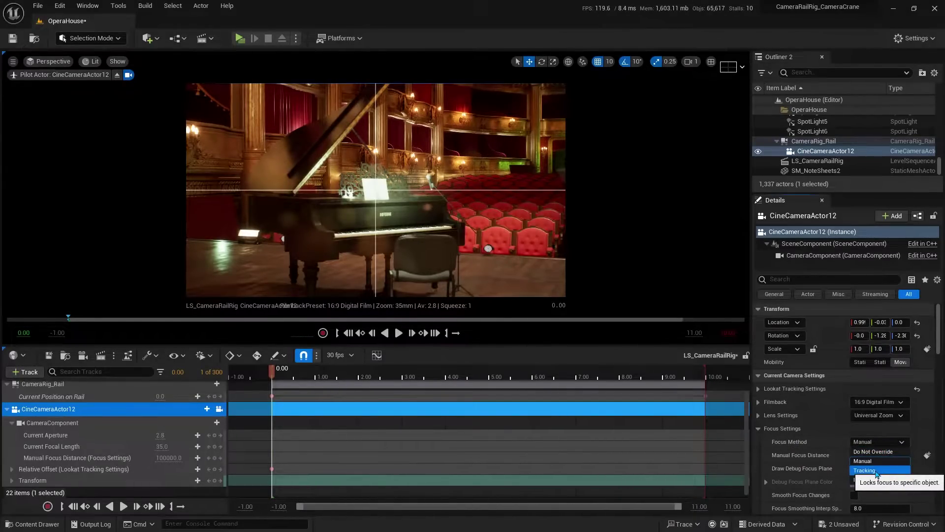
pyautogui.click(887, 471)
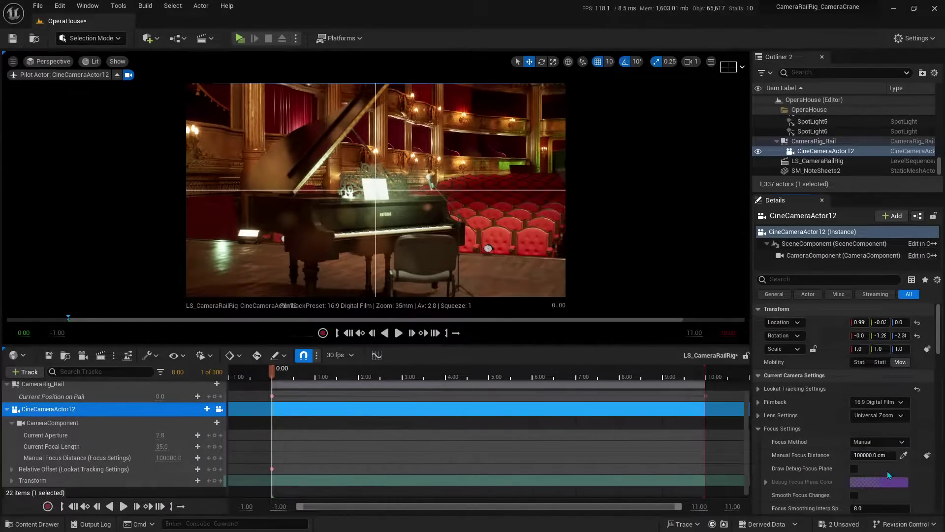
pyautogui.click(902, 469)
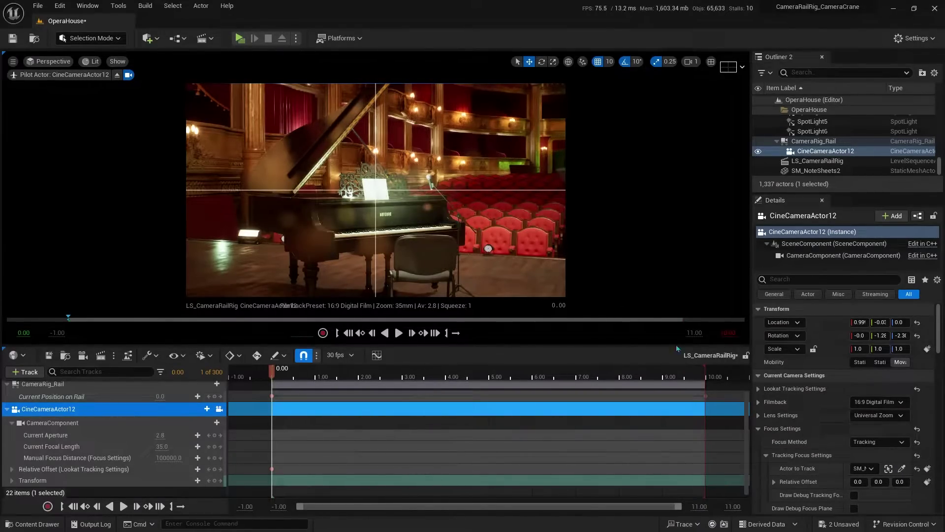
pyautogui.click(758, 388)
pyautogui.click(790, 459)
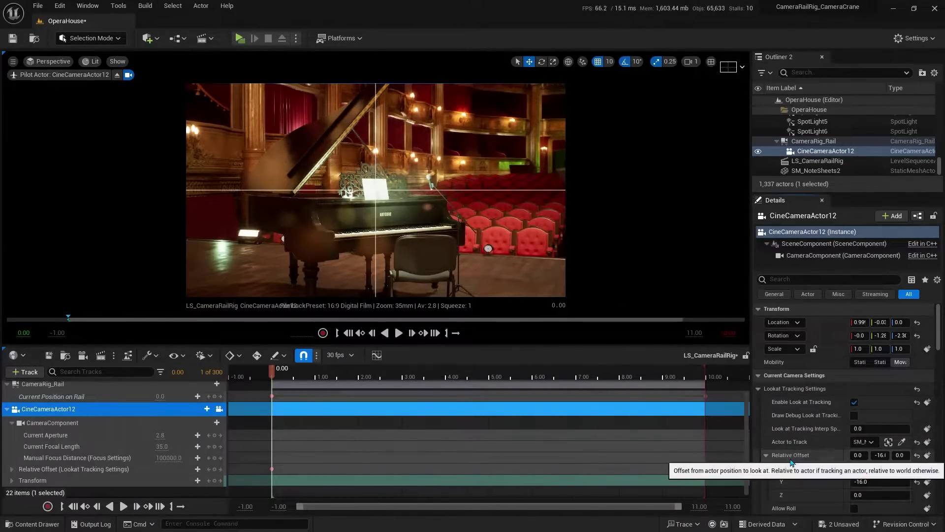
pyautogui.click(758, 388)
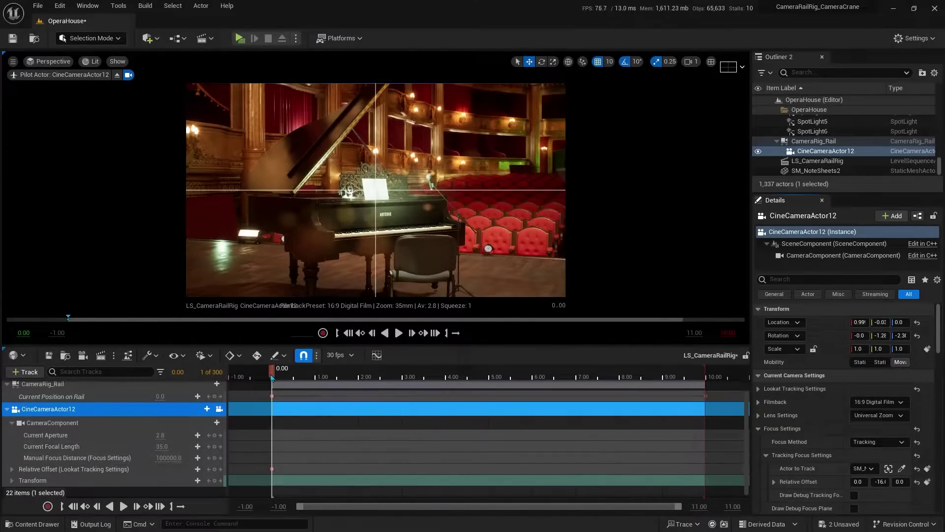
pyautogui.moveTo(279, 377); pyautogui.dragTo(591, 414)
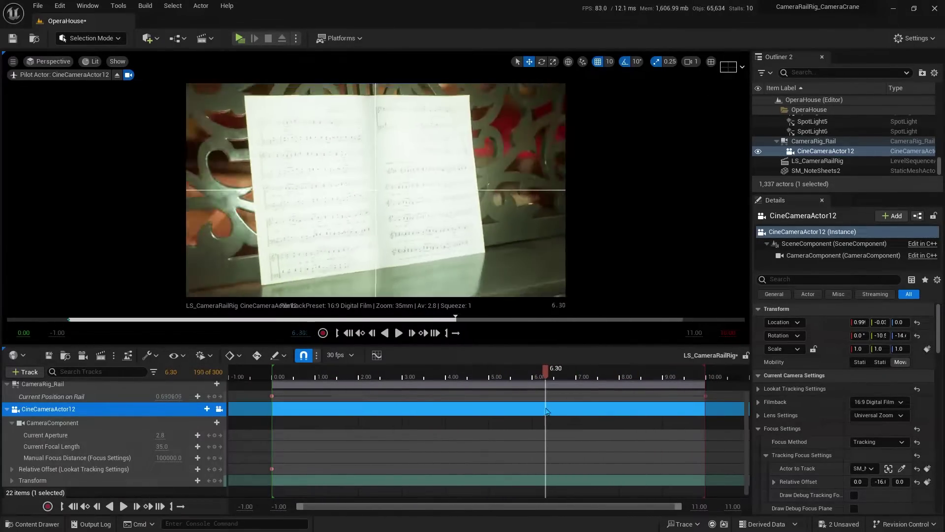
pyautogui.moveTo(591, 414)
pyautogui.mouseDown()
pyautogui.moveTo(272, 392)
pyautogui.moveTo(560, 391)
pyautogui.mouseUp()
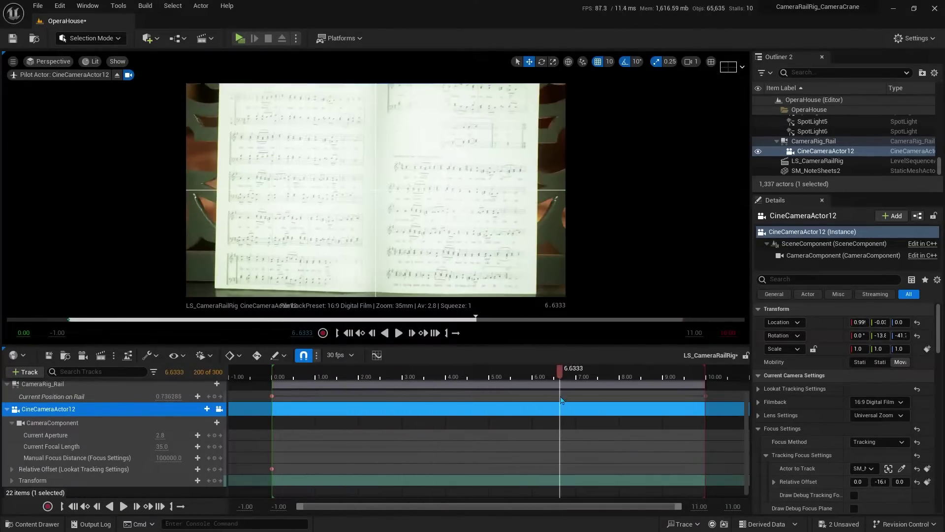
pyautogui.click(219, 409)
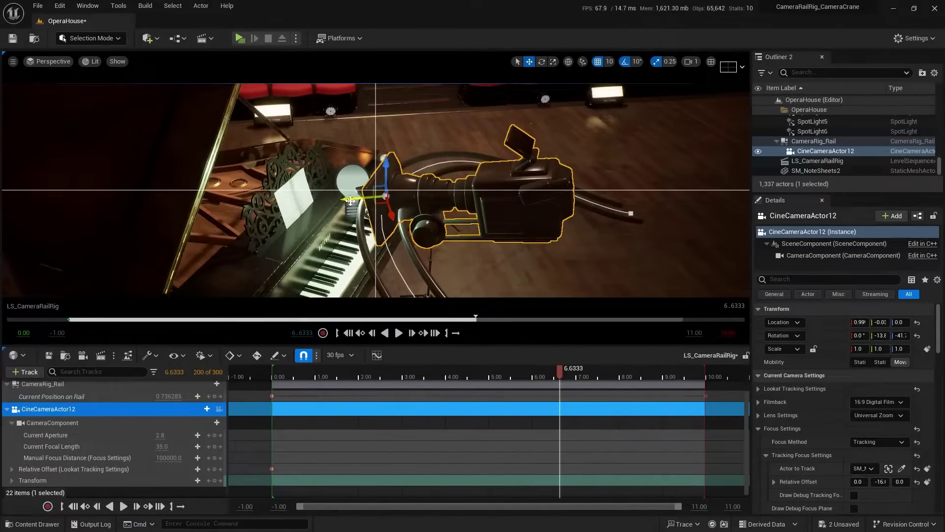
pyautogui.click(350, 200)
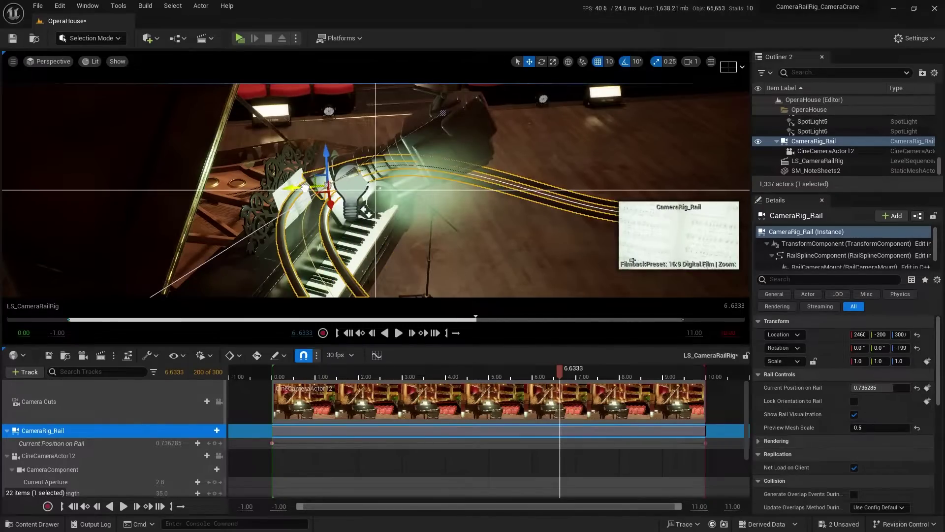
pyautogui.click(220, 401)
pyautogui.click(274, 375)
pyautogui.press('space')
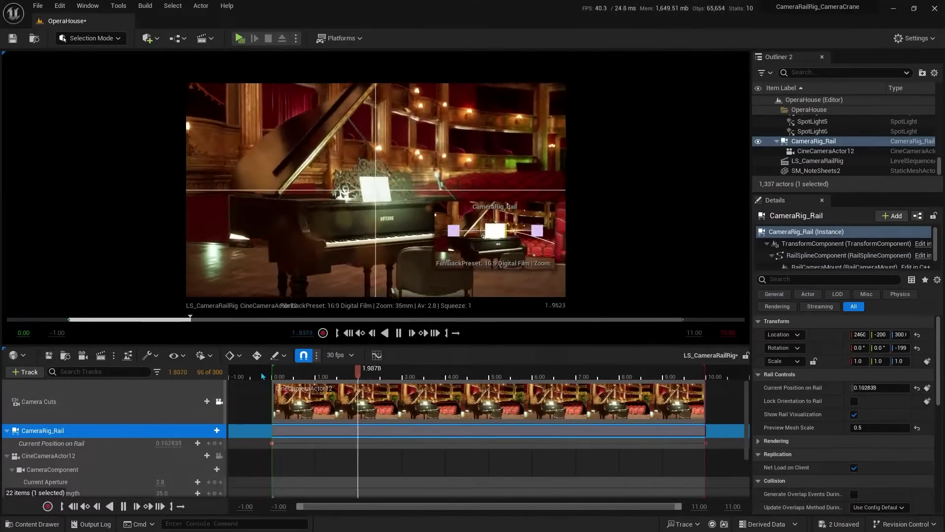
pyautogui.press('space')
pyautogui.click(220, 401)
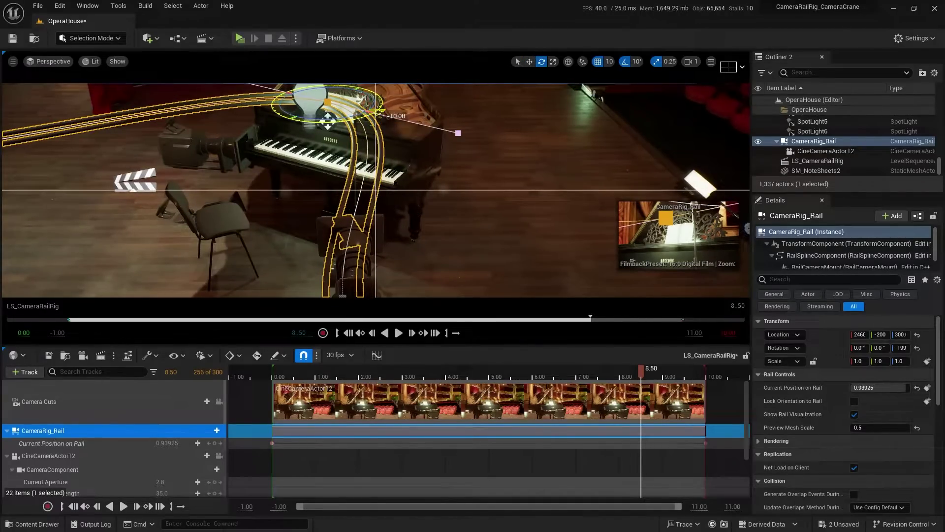
pyautogui.click(220, 402)
pyautogui.moveTo(641, 382)
pyautogui.mouseDown()
pyautogui.moveTo(316, 370)
pyautogui.moveTo(548, 401)
pyautogui.moveTo(665, 394)
pyautogui.moveTo(534, 381)
pyautogui.mouseUp()
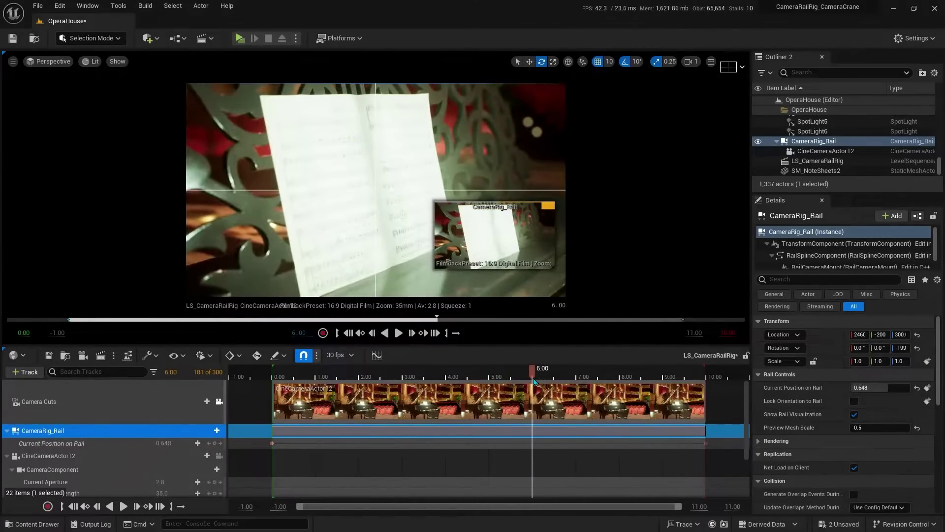
# Add a Time Dilation track, key it at 6.00, and shift its keys to about 6.63 and 7.43 seconds.
pyautogui.click(25, 372)
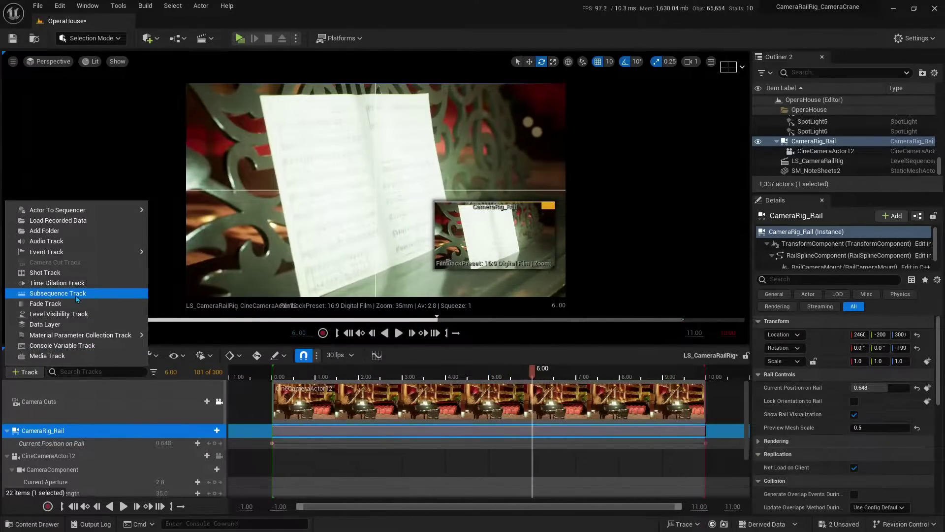
pyautogui.click(82, 284)
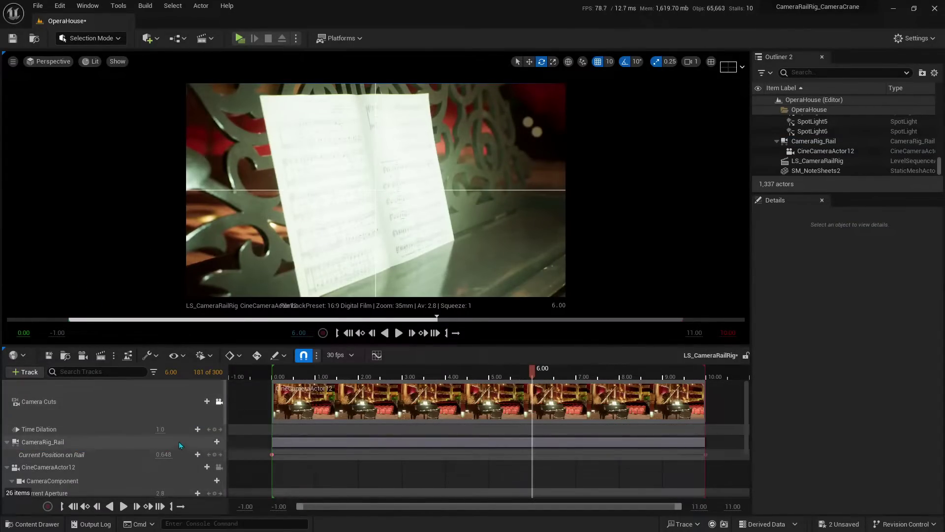
pyautogui.click(197, 429)
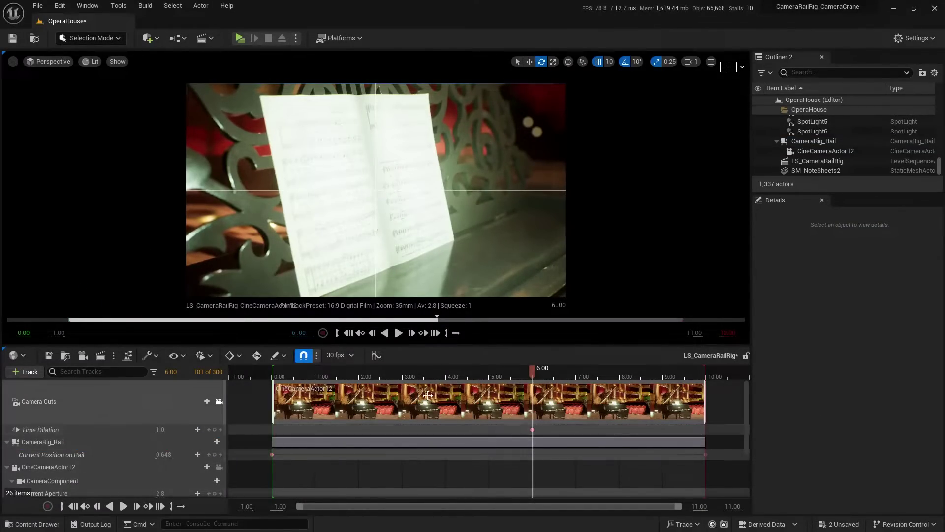
pyautogui.click(540, 378)
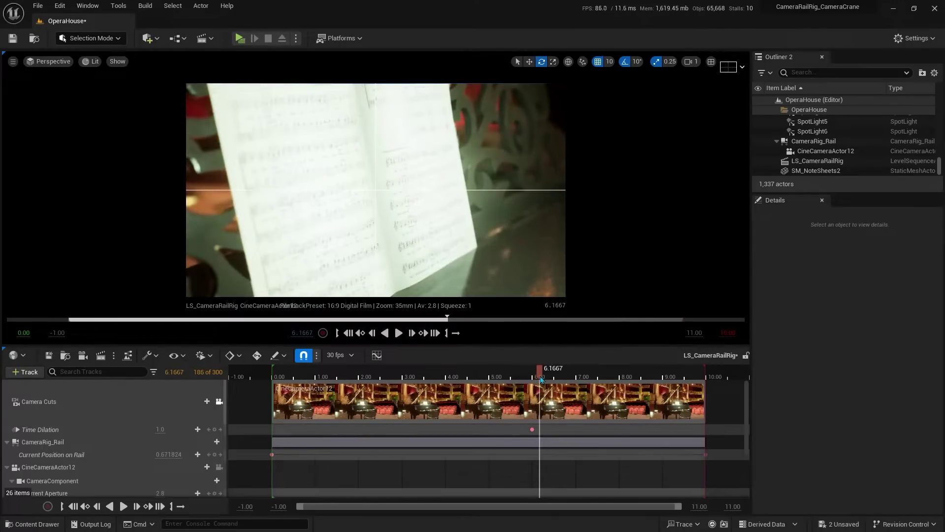
pyautogui.moveTo(540, 378); pyautogui.dragTo(543, 379)
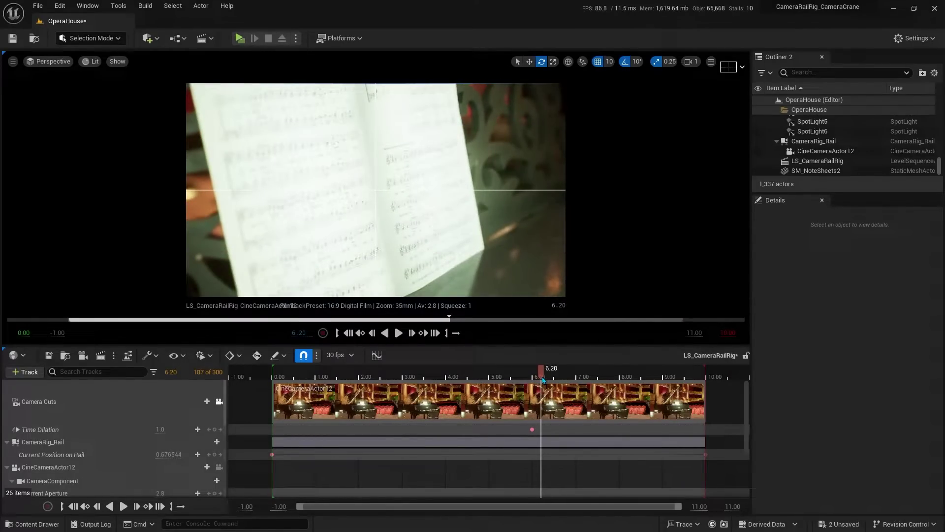
pyautogui.click(160, 430)
pyautogui.write('0.15')
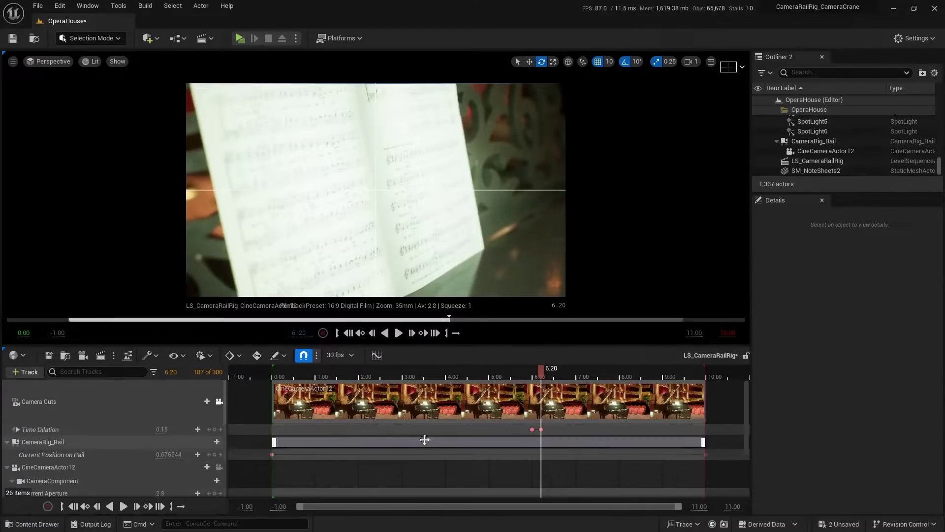
pyautogui.moveTo(542, 430); pyautogui.dragTo(570, 434)
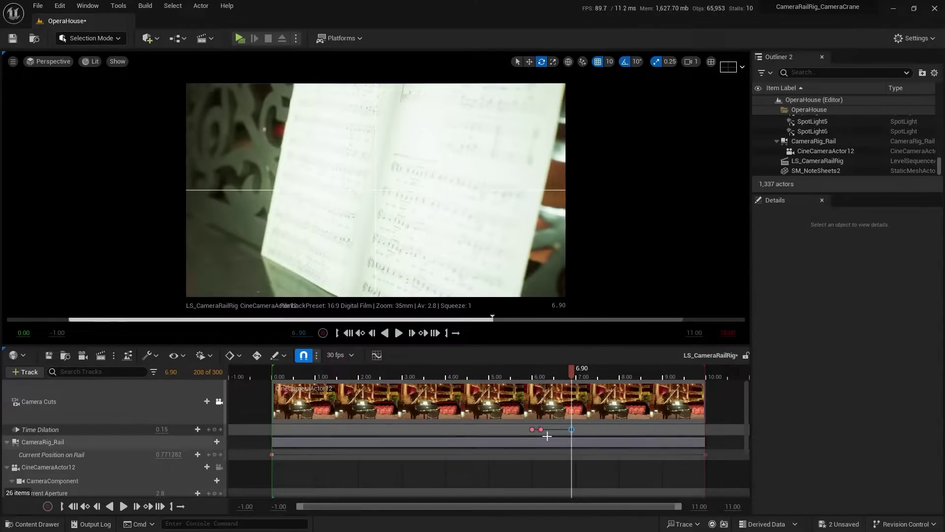
pyautogui.moveTo(532, 434); pyautogui.dragTo(599, 432)
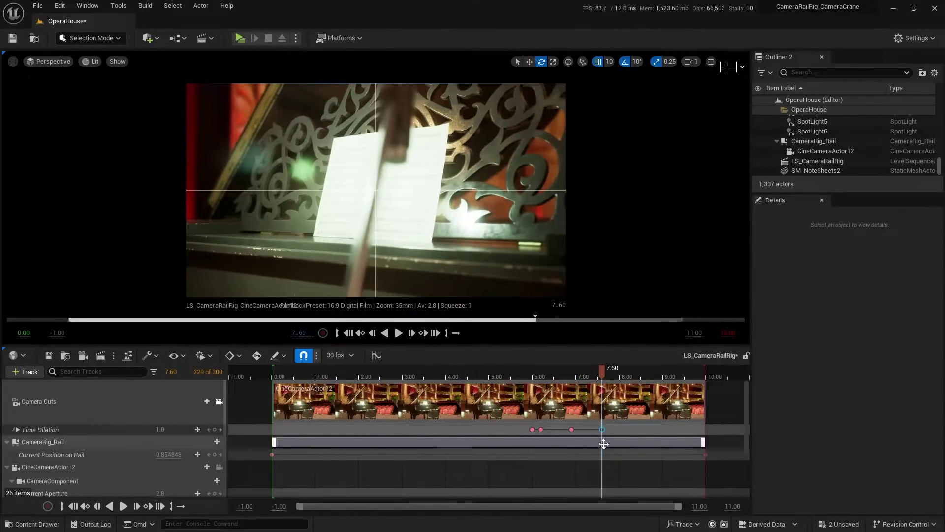
# Rewind the rail shot to about 4.5 seconds and play it in immersive full view.
pyautogui.moveTo(602, 374); pyautogui.dragTo(464, 381)
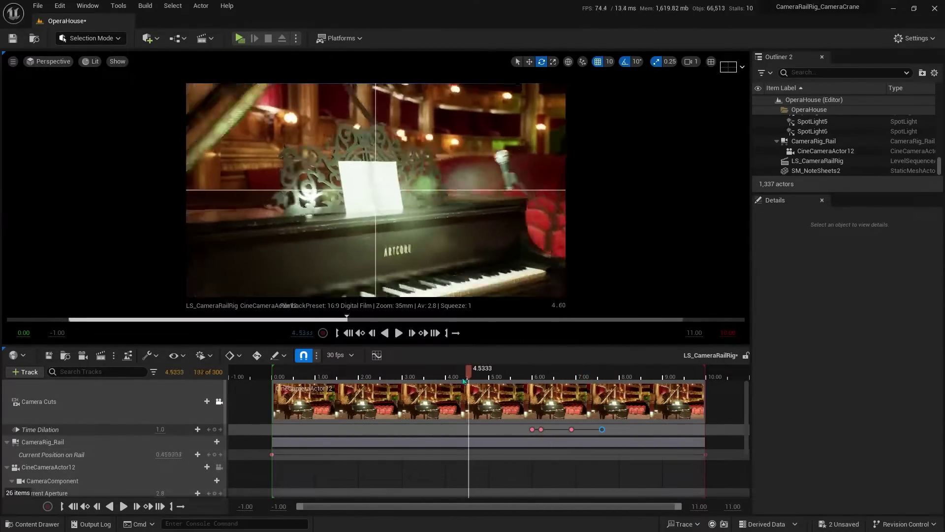
pyautogui.press('space')
pyautogui.press('F11')
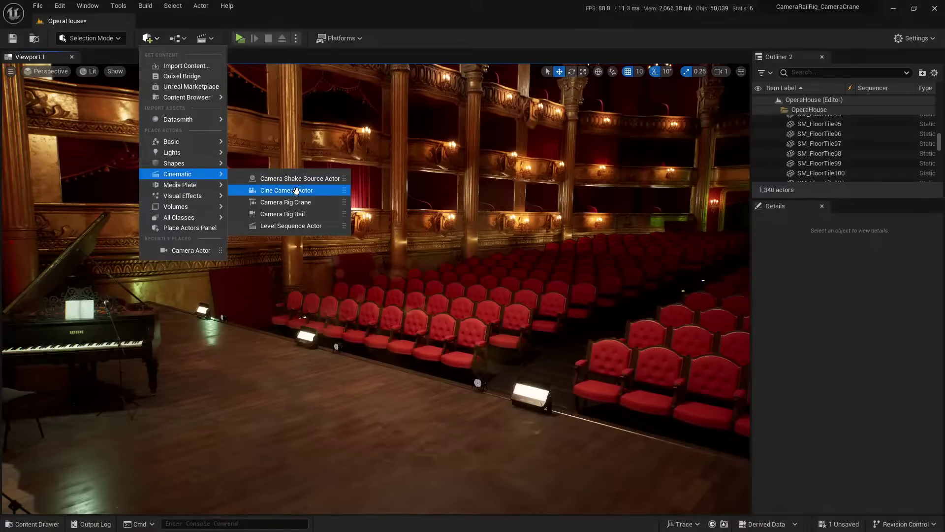
# Add a Camera Rig Crane, then move and rotate it into place in front of the seats.
pyautogui.moveTo(288, 203); pyautogui.dragTo(370, 391)
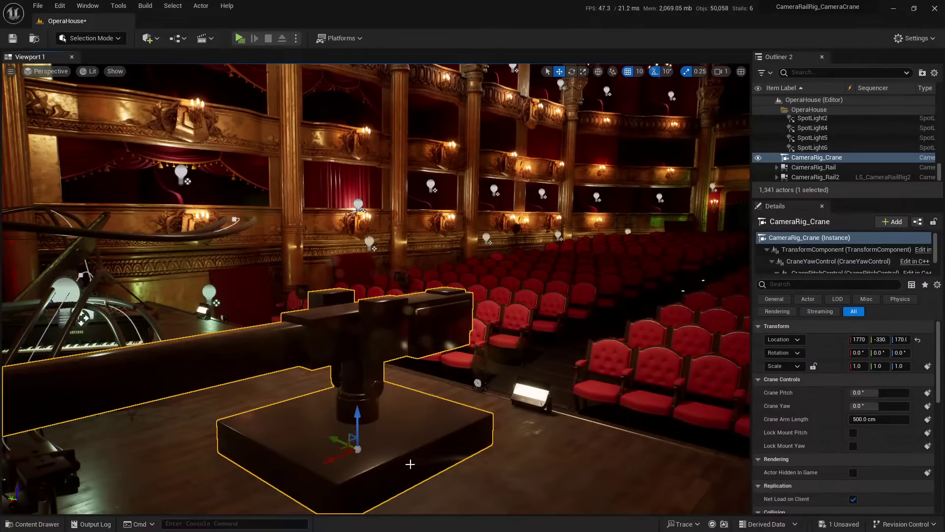
pyautogui.moveTo(347, 448); pyautogui.dragTo(298, 397)
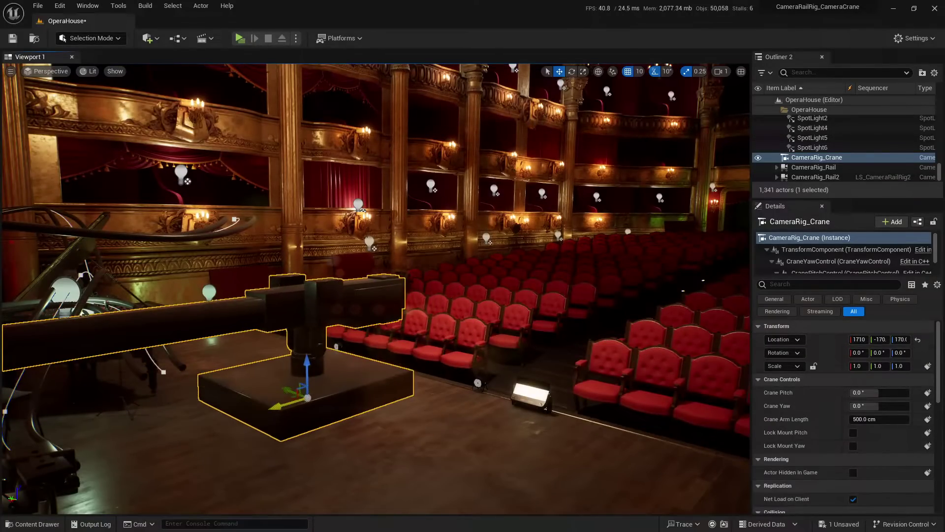
pyautogui.moveTo(280, 416); pyautogui.dragTo(82, 318)
pyautogui.moveTo(288, 416); pyautogui.dragTo(82, 318)
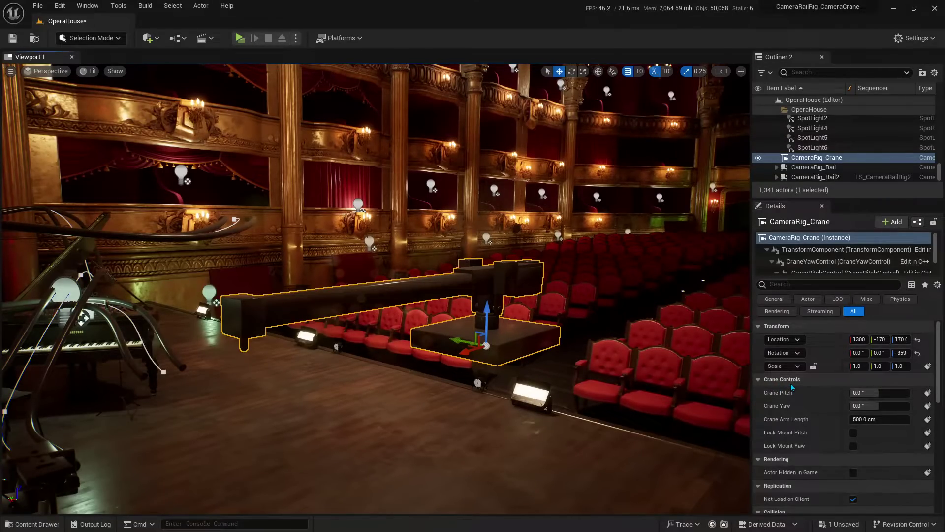
# Test Crane Pitch, Yaw and Arm Length, then reset pitch to 0 and arm length to 500 cm.
pyautogui.moveTo(857, 393); pyautogui.dragTo(882, 393)
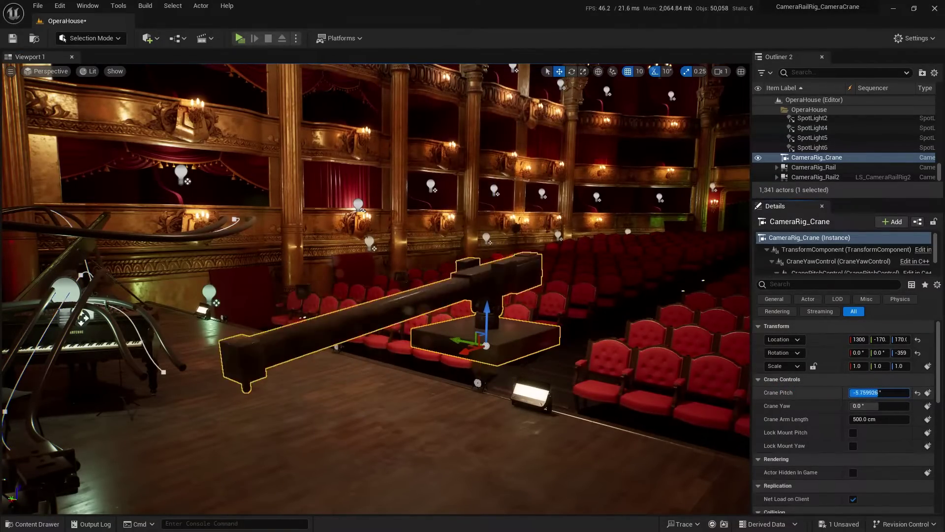
pyautogui.click(917, 392)
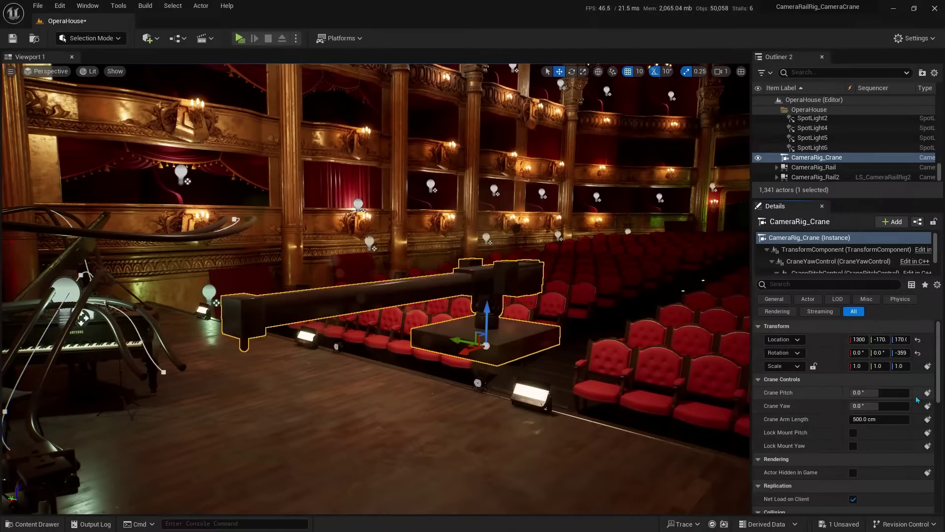
pyautogui.moveTo(879, 406); pyautogui.dragTo(857, 406)
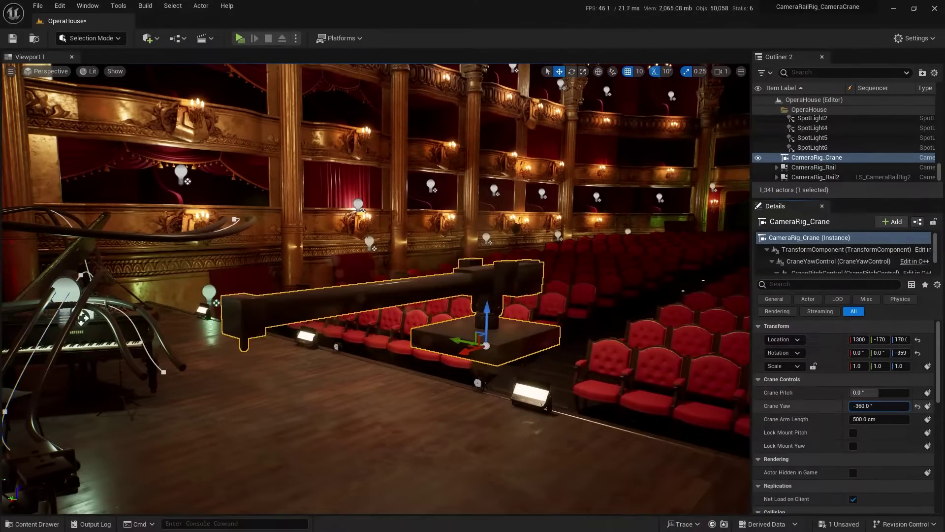
pyautogui.moveTo(885, 417); pyautogui.dragTo(896, 419)
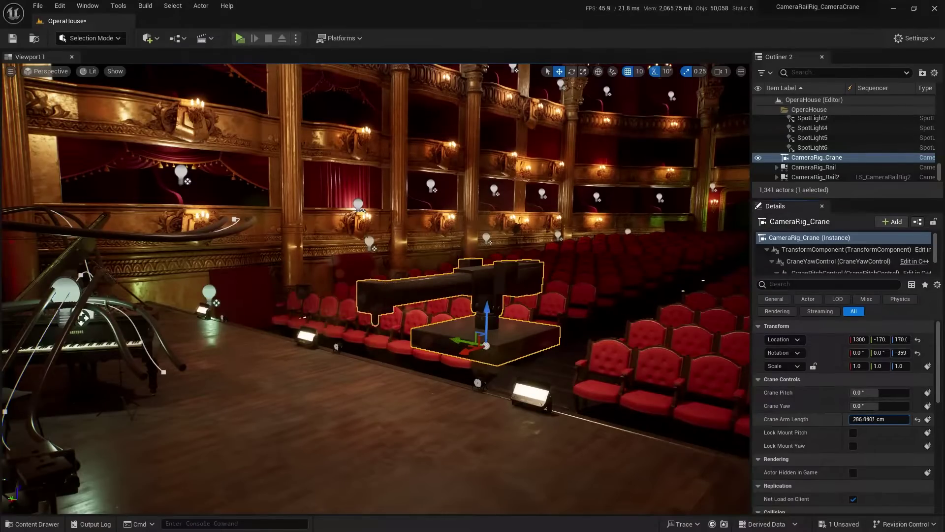
pyautogui.click(918, 420)
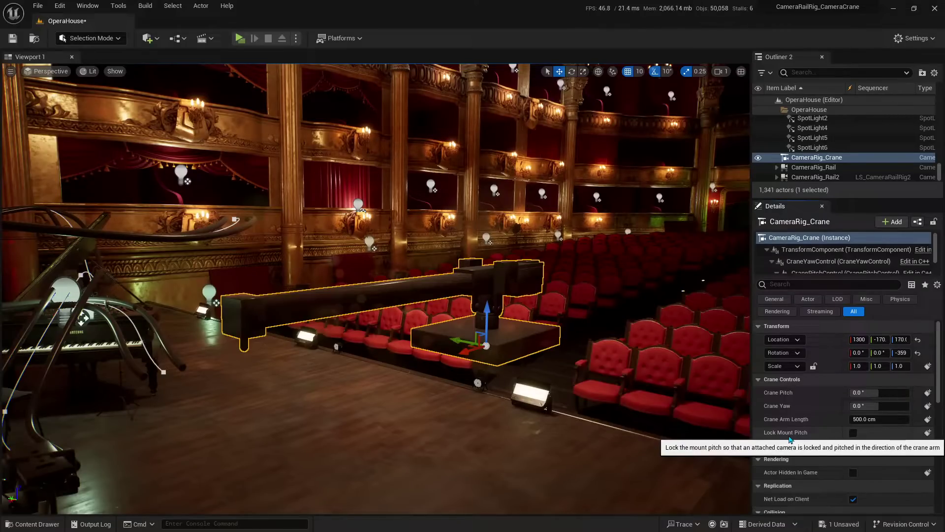
# Place a Cine Camera Actor, parent it to CameraRig_Crane, and reset its location onto the crane mount.
pyautogui.click(150, 42)
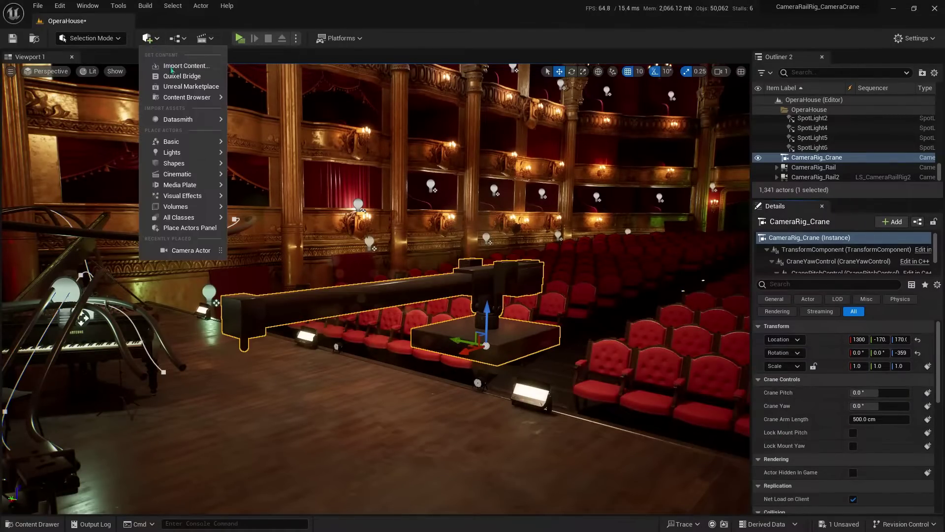
pyautogui.moveTo(189, 177)
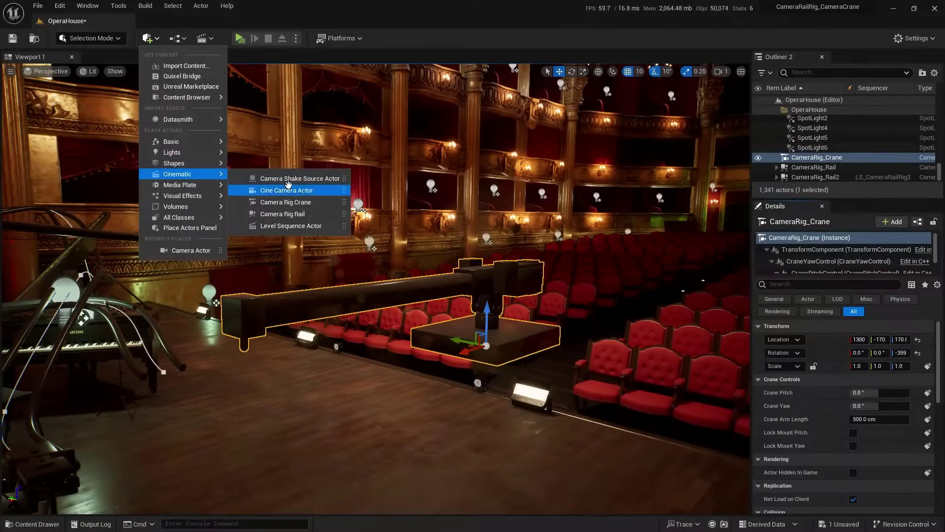
pyautogui.moveTo(289, 189); pyautogui.dragTo(365, 464)
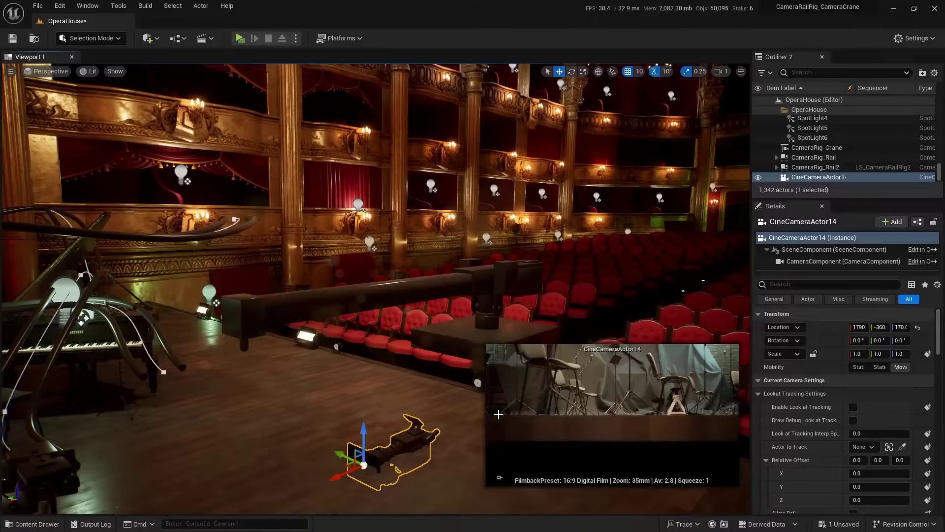
pyautogui.moveTo(816, 167)
pyautogui.mouseDown()
pyautogui.moveTo(827, 163)
pyautogui.moveTo(809, 150)
pyautogui.mouseUp()
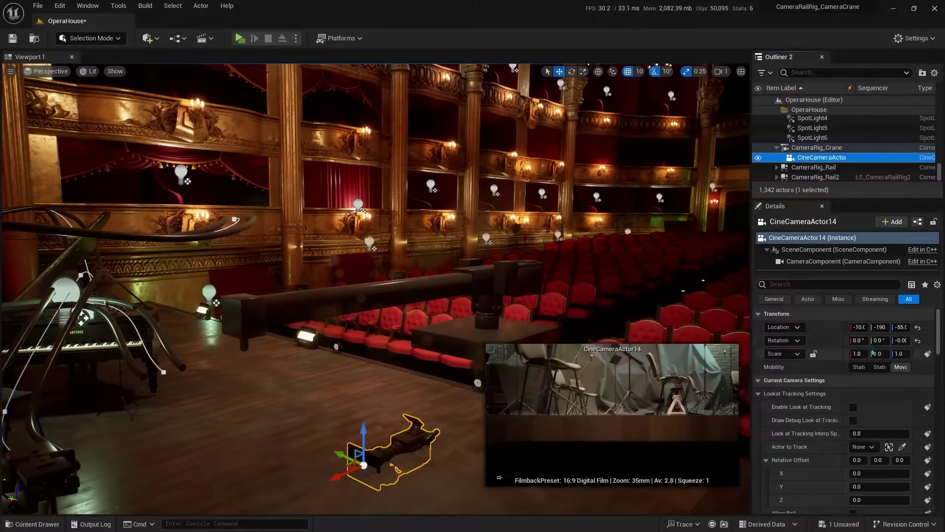
pyautogui.click(918, 328)
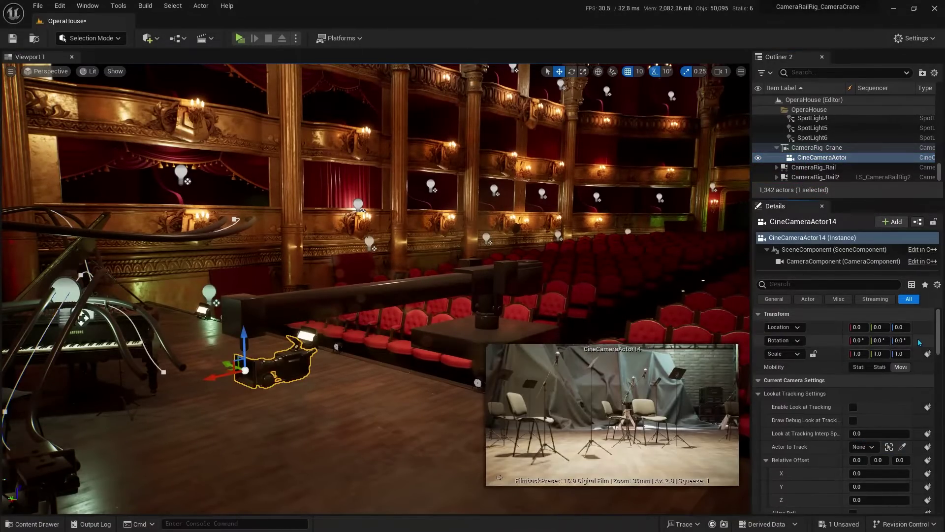
pyautogui.click(339, 306)
# Preview the crane by tilting and raising the arm, resetting yaw and pitch, and toggling both mount locks.
pyautogui.moveTo(867, 392)
pyautogui.mouseDown()
pyautogui.moveTo(846, 393)
pyautogui.moveTo(886, 392)
pyautogui.moveTo(896, 406)
pyautogui.moveTo(857, 405)
pyautogui.mouseUp()
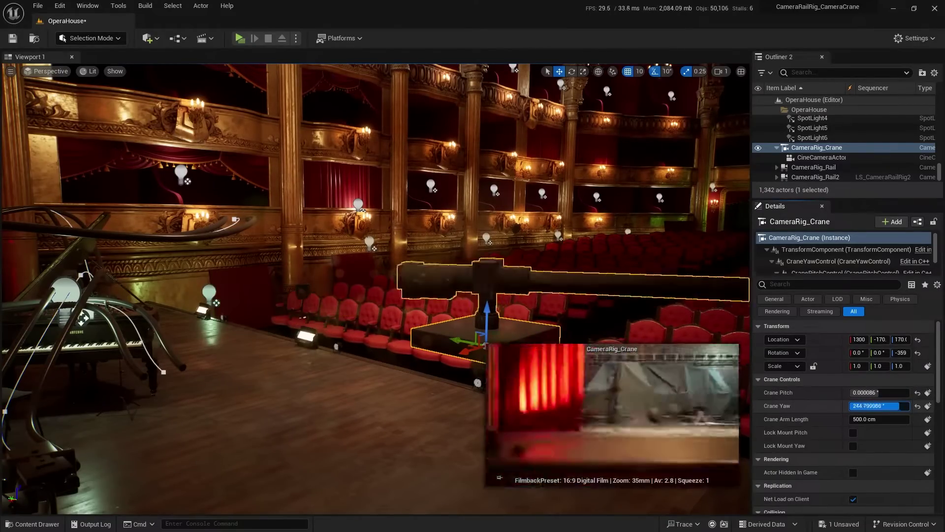
pyautogui.click(918, 406)
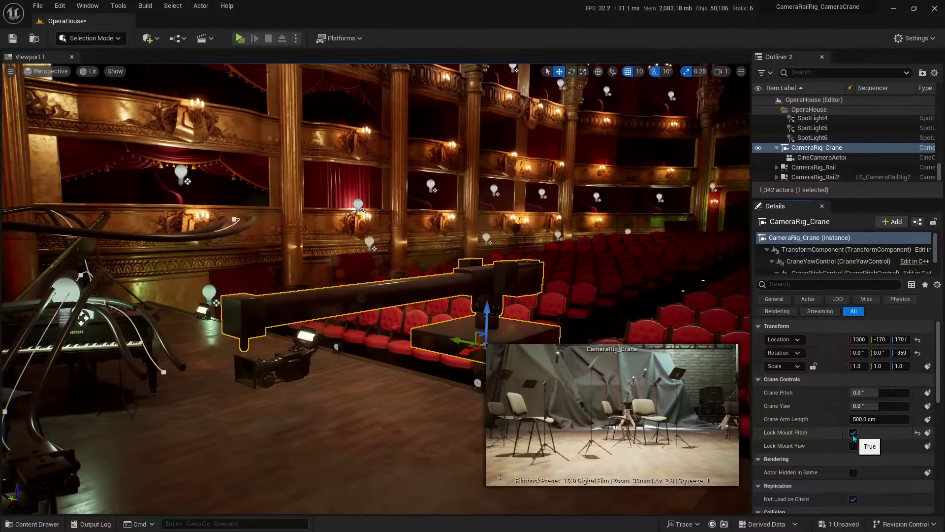
pyautogui.moveTo(861, 392); pyautogui.dragTo(917, 404)
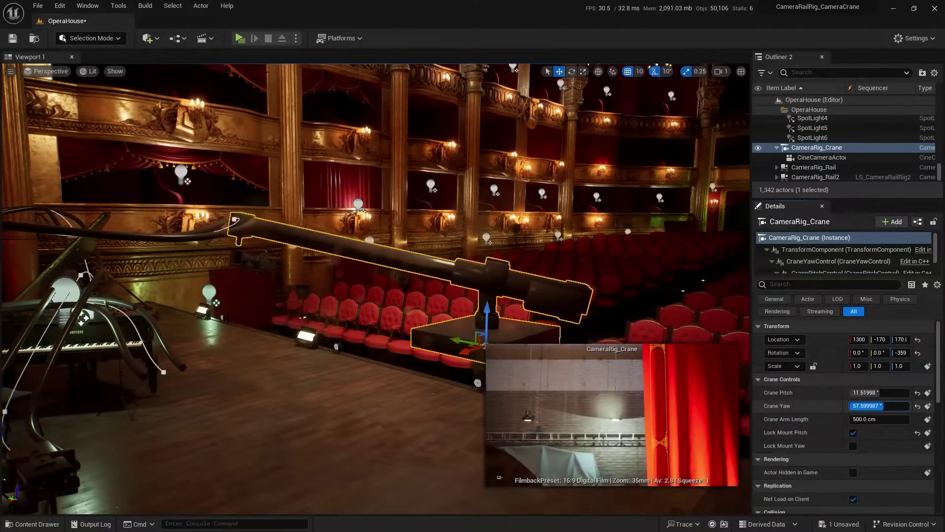
pyautogui.write('0')
pyautogui.click(917, 393)
pyautogui.click(853, 432)
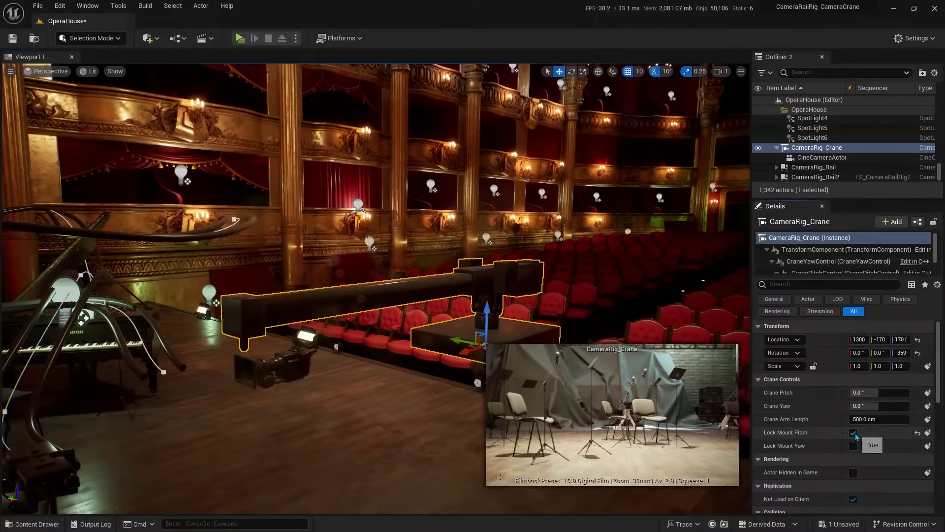
pyautogui.click(853, 446)
# Test swinging the crane yaw, then reset pitch and yaw to zero and unlock mount pitch and yaw.
pyautogui.moveTo(867, 406)
pyautogui.mouseDown()
pyautogui.moveTo(940, 405)
pyautogui.moveTo(893, 405)
pyautogui.moveTo(883, 395)
pyautogui.moveTo(866, 405)
pyautogui.mouseUp()
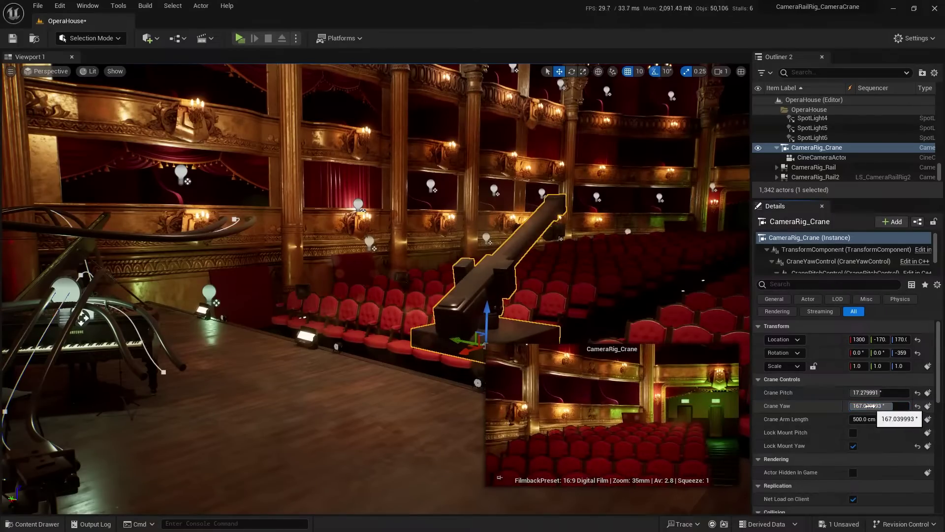
pyautogui.click(853, 433)
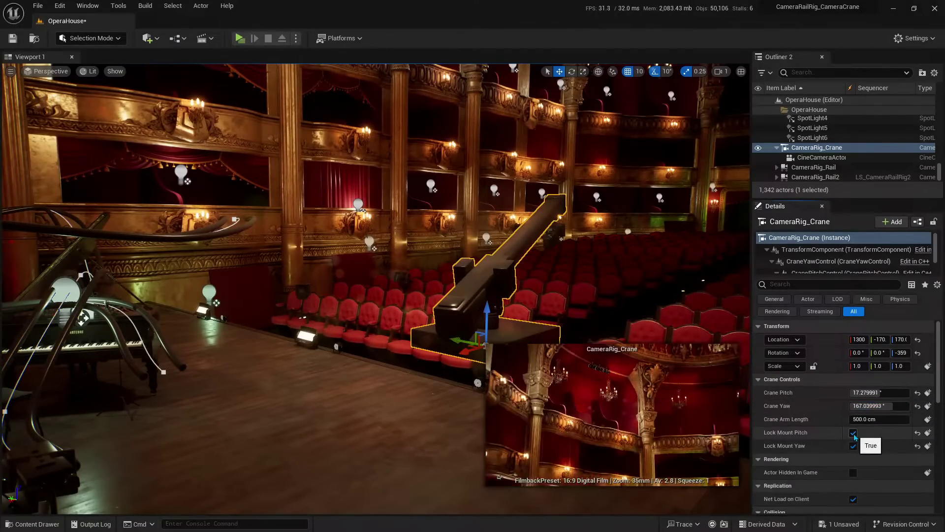
pyautogui.moveTo(867, 405)
pyautogui.mouseDown()
pyautogui.moveTo(882, 406)
pyautogui.moveTo(878, 392)
pyautogui.moveTo(869, 406)
pyautogui.mouseUp()
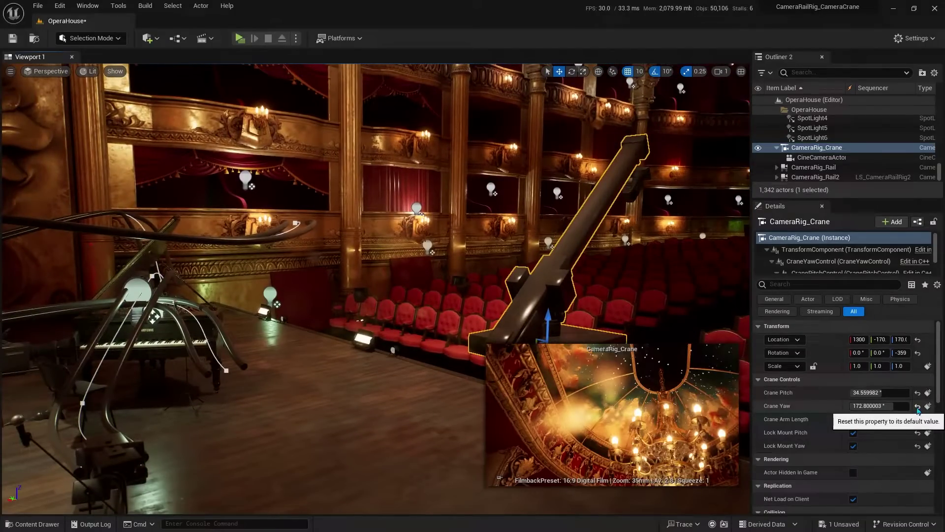
pyautogui.click(918, 406)
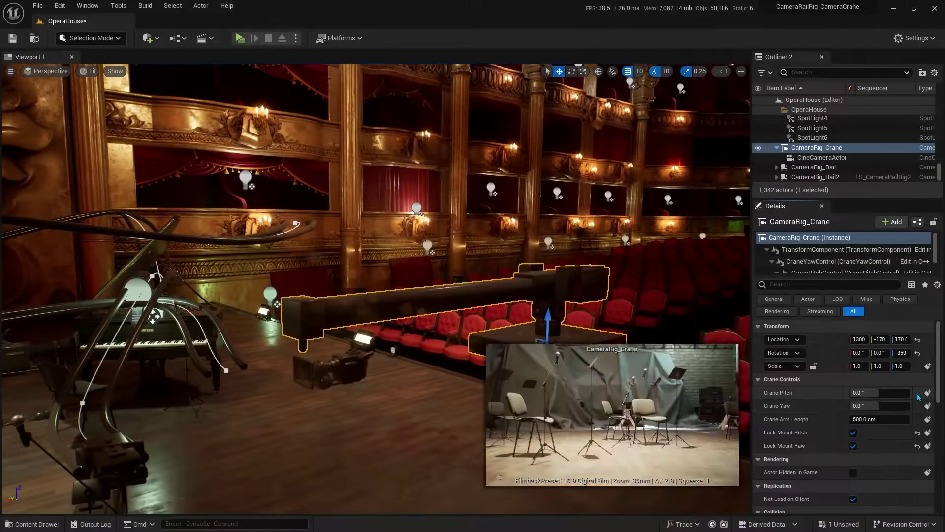
pyautogui.click(853, 446)
pyautogui.click(853, 432)
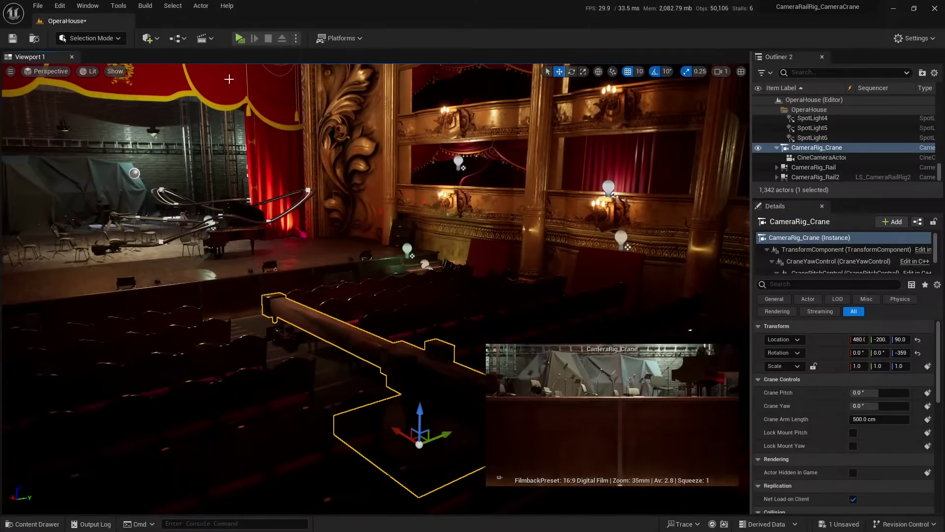
# Create and save a new level sequence for the crane.
pyautogui.click(203, 38)
pyautogui.click(283, 72)
pyautogui.write('LS_CameraCran')
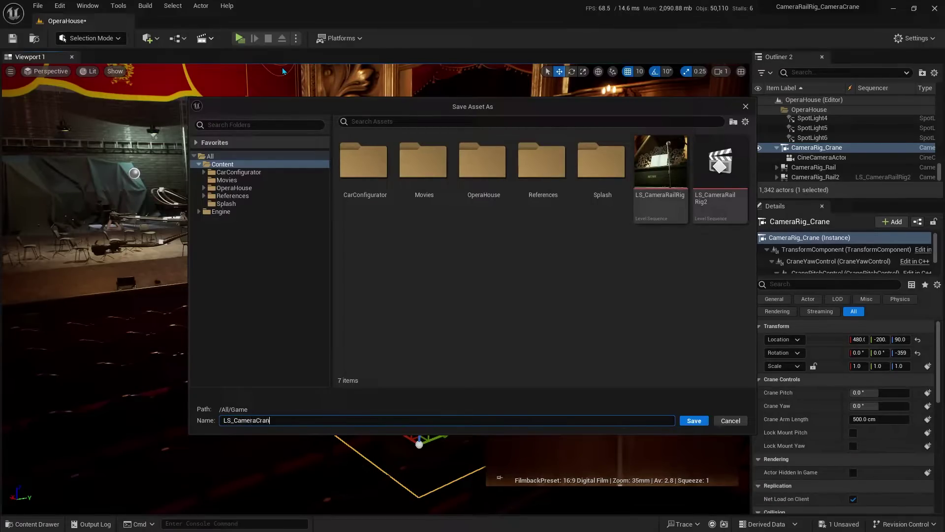
pyautogui.write('e')
pyautogui.press('Return')
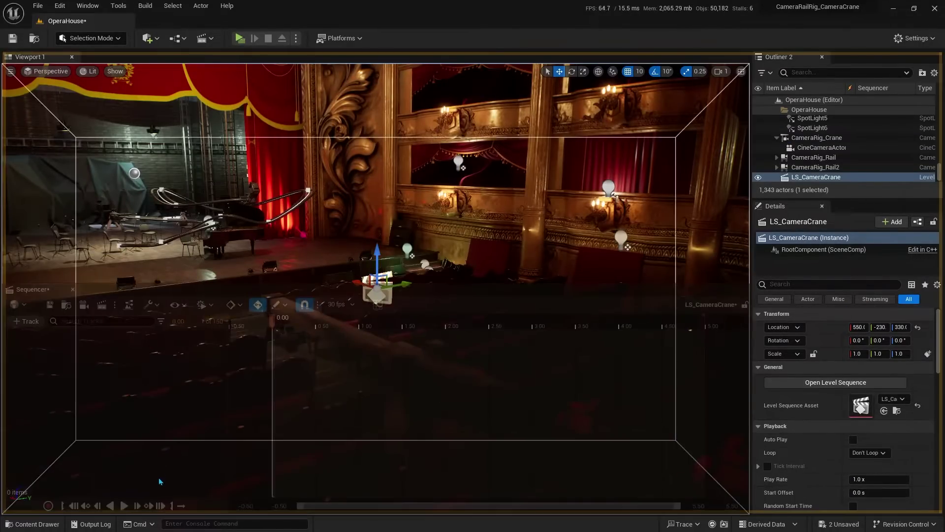
# Hide the Sequencer tab, shorten the Sequencer panel and switch the viewport to the cinematic layout.
pyautogui.rightClick(53, 291)
pyautogui.click(74, 308)
pyautogui.moveTo(131, 293); pyautogui.dragTo(131, 348)
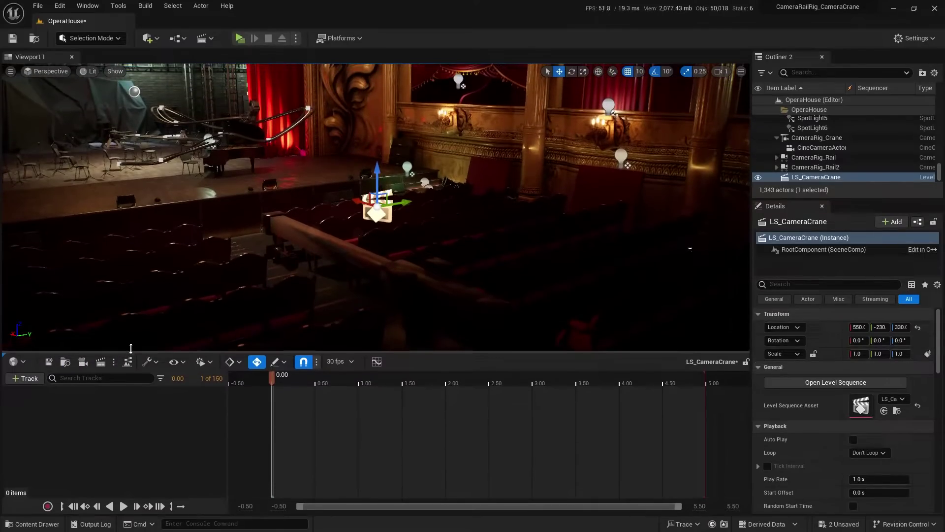
pyautogui.click(55, 74)
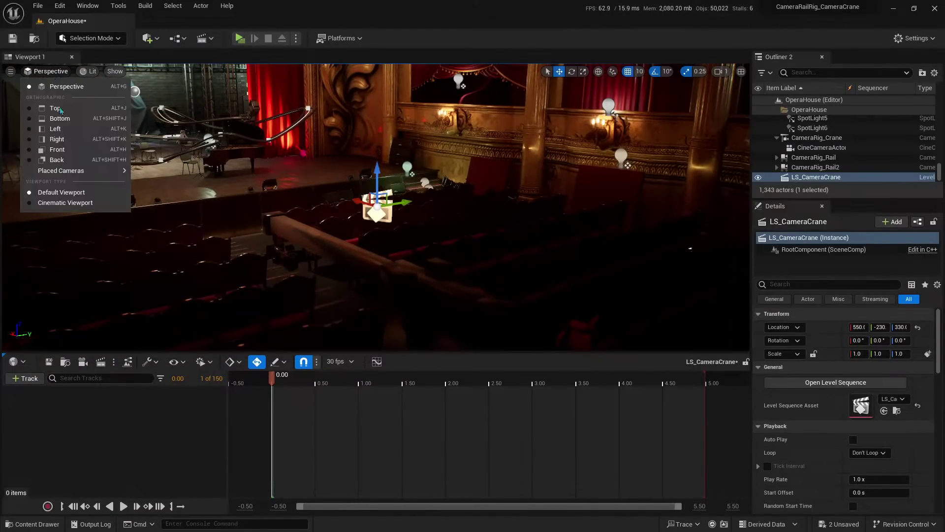
pyautogui.click(66, 201)
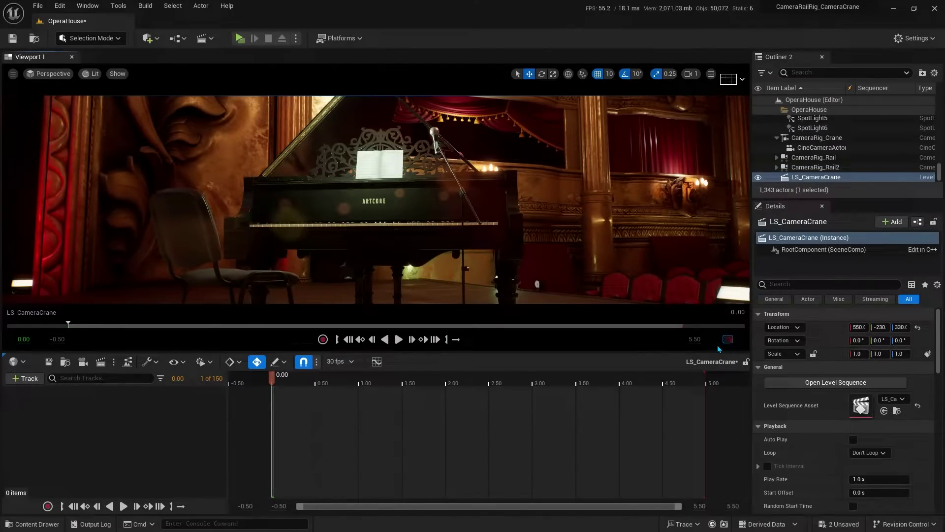
# Set the sequence length to 15 seconds and add CameraRig_Crane and its cine camera as tracks.
pyautogui.write('15')
pyautogui.press('Return')
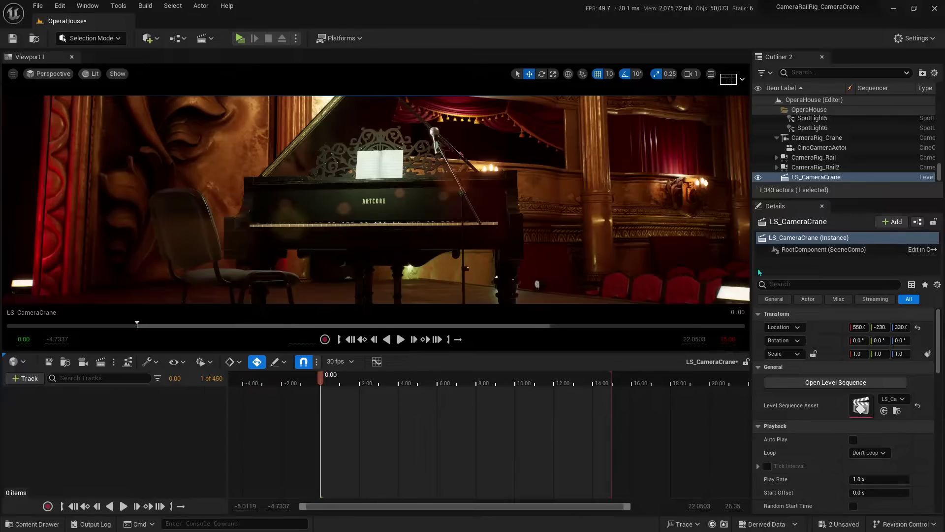
pyautogui.click(825, 139)
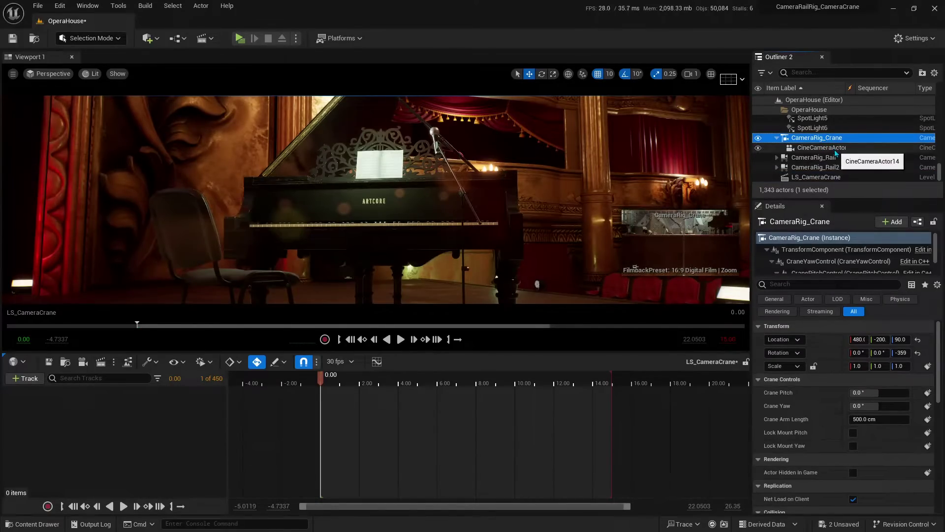
pyautogui.keyDown('ctrl'); pyautogui.click(835, 149); pyautogui.keyUp('ctrl')
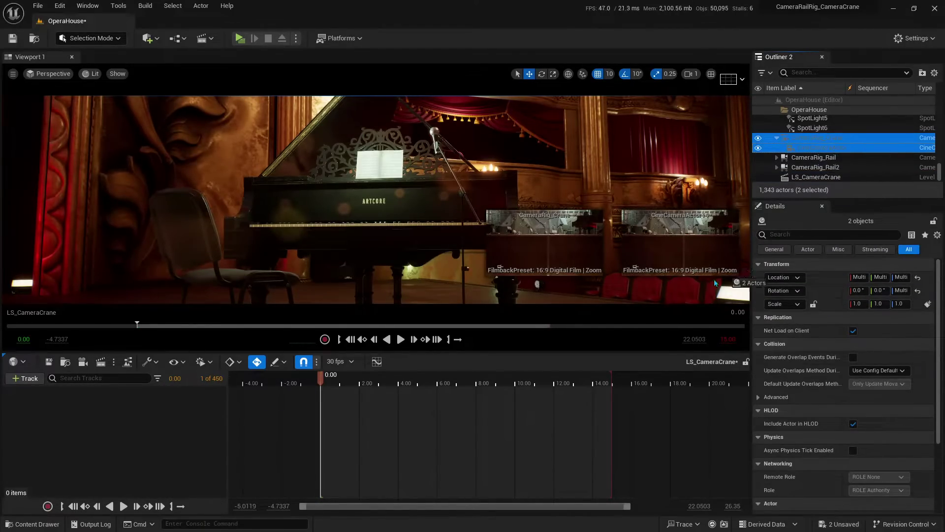
pyautogui.moveTo(78, 428); pyautogui.dragTo(78, 428)
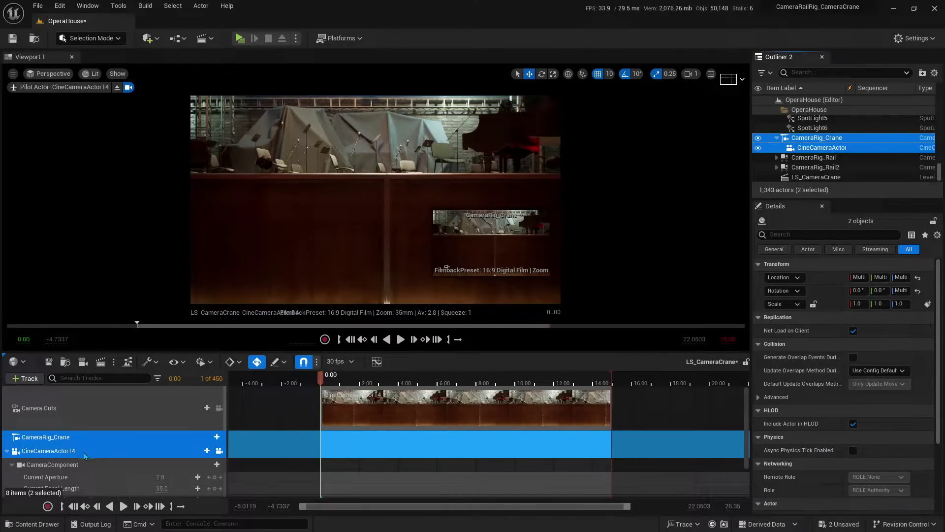
pyautogui.click(117, 440)
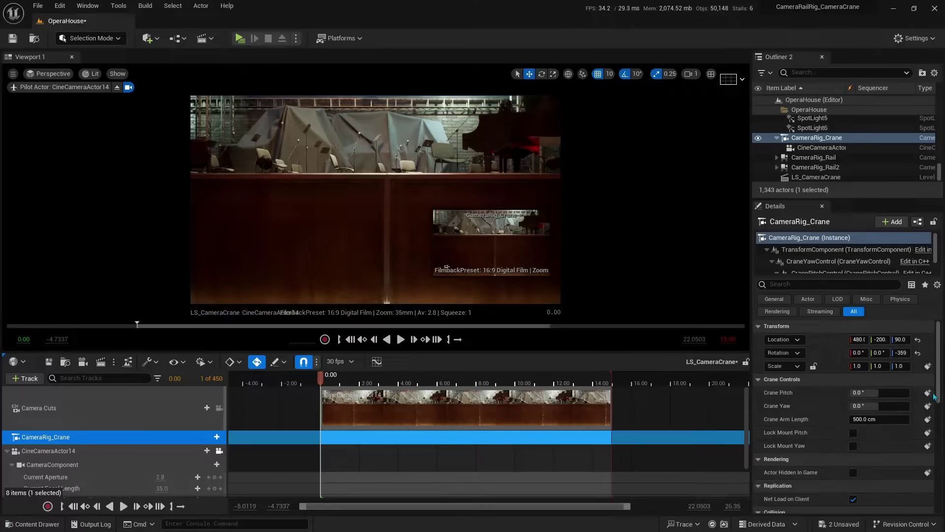
# Set Crane Arm Length to 0 and key arm length, pitch and yaw at the start.
pyautogui.moveTo(880, 419); pyautogui.dragTo(857, 419)
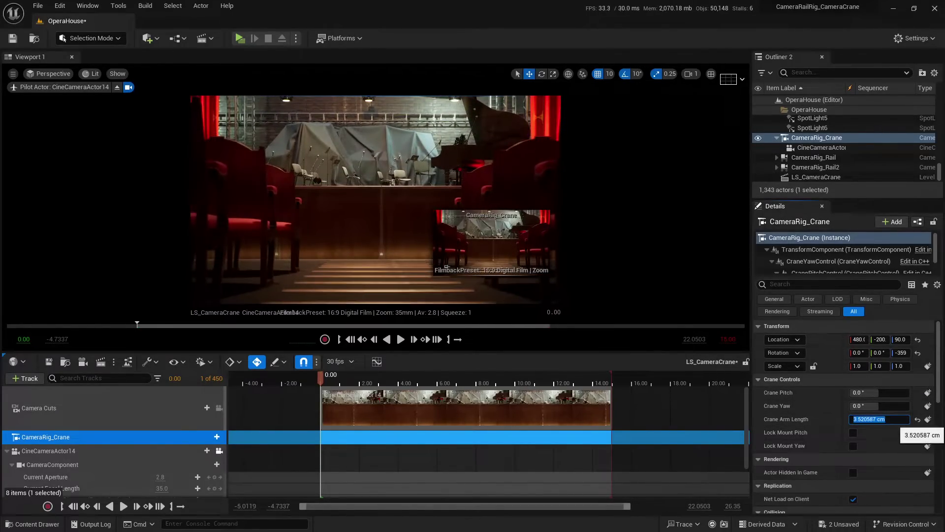
pyautogui.write('0')
pyautogui.press('Return')
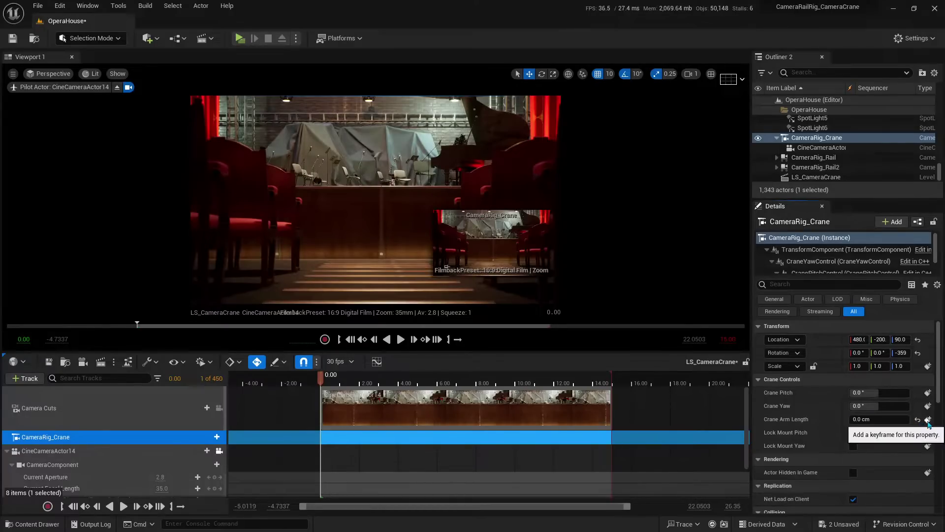
pyautogui.click(927, 419)
pyautogui.click(927, 406)
pyautogui.click(928, 392)
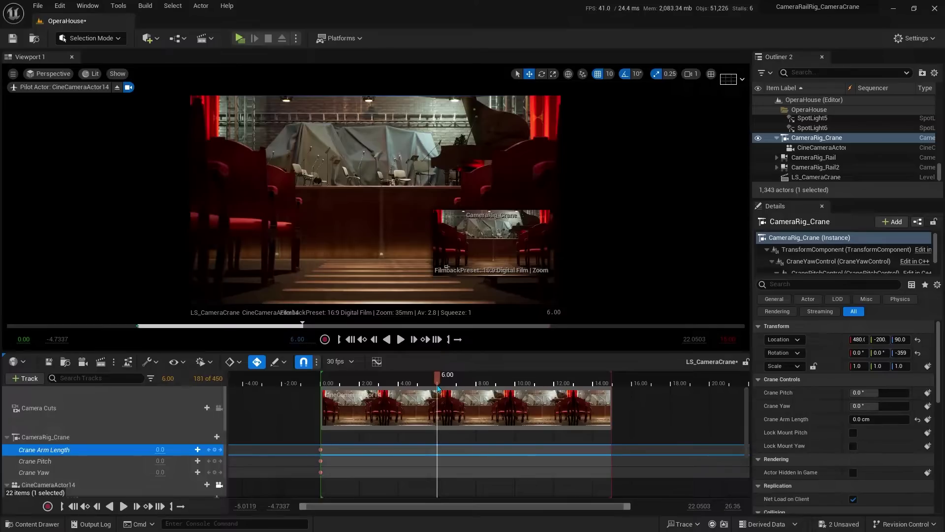
# Key arm length 400 at 6 s and Crane Pitch 150 at 15 s, then play back.
pyautogui.moveTo(160, 450); pyautogui.dragTo(203, 450)
pyautogui.write('400')
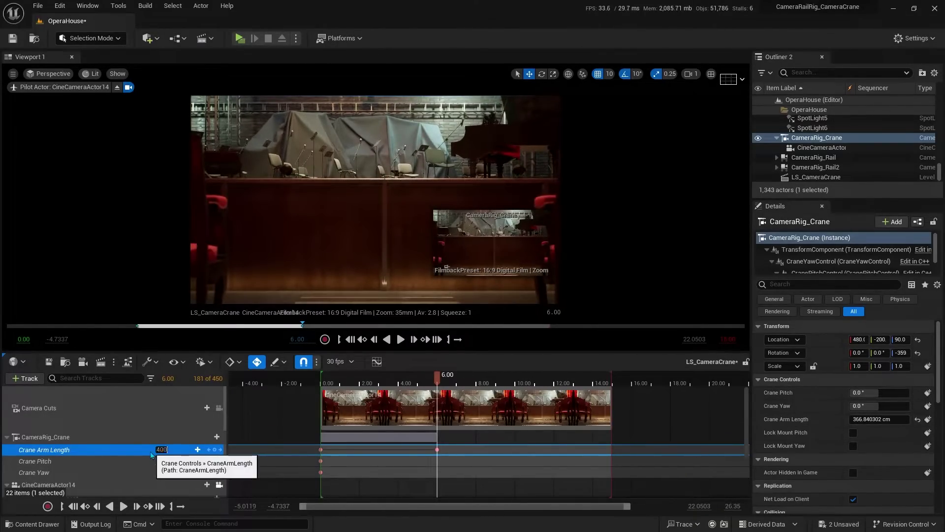
pyautogui.press('Return')
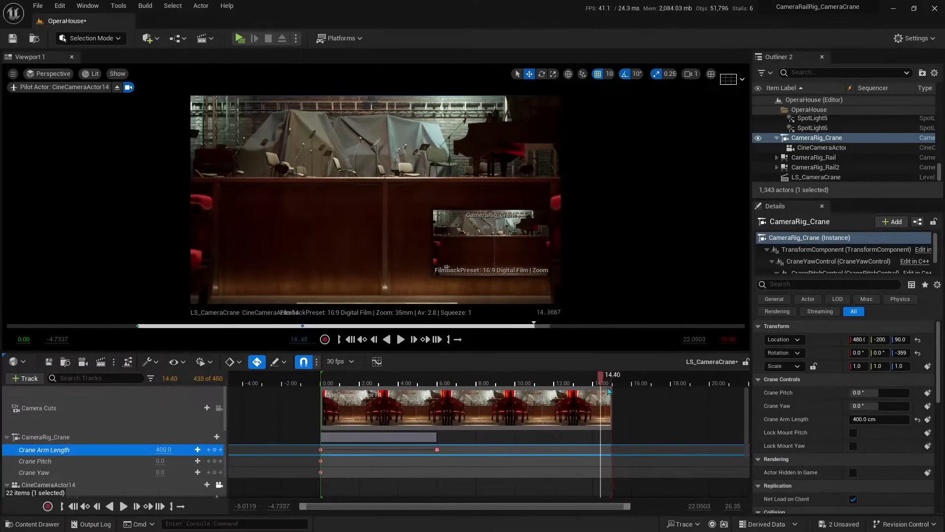
pyautogui.moveTo(609, 390); pyautogui.dragTo(614, 390)
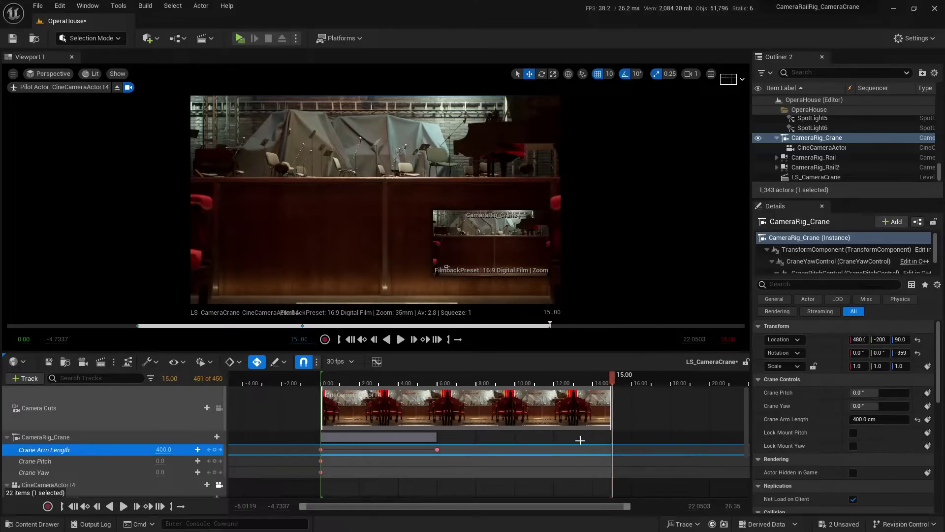
pyautogui.moveTo(162, 462); pyautogui.dragTo(206, 461)
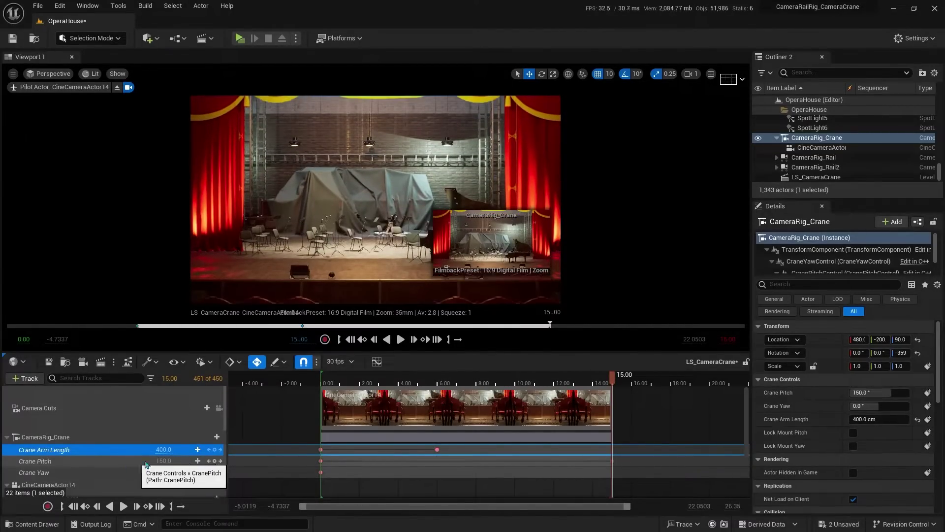
pyautogui.press('space')
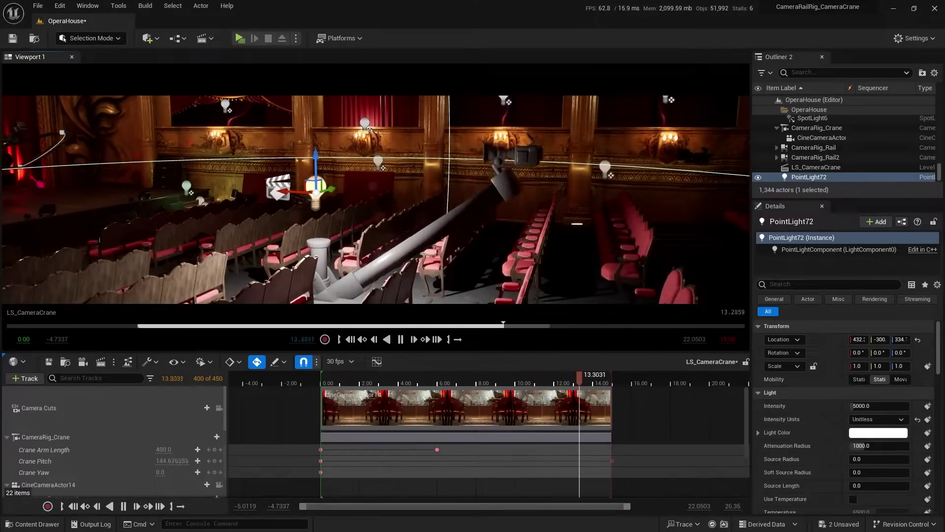
pyautogui.press('r')
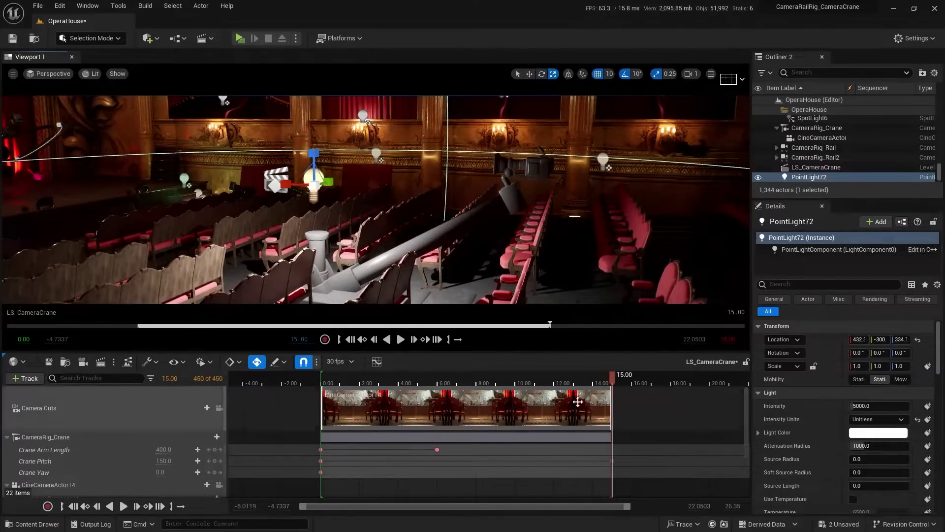
pyautogui.moveTo(612, 376); pyautogui.dragTo(371, 376)
# Duplicate LS_CameraCrane as LS_CameraCrane1, open it, and delete the crane keys after the start.
pyautogui.moveTo(385, 212); pyautogui.dragTo(345, 212, button='right')
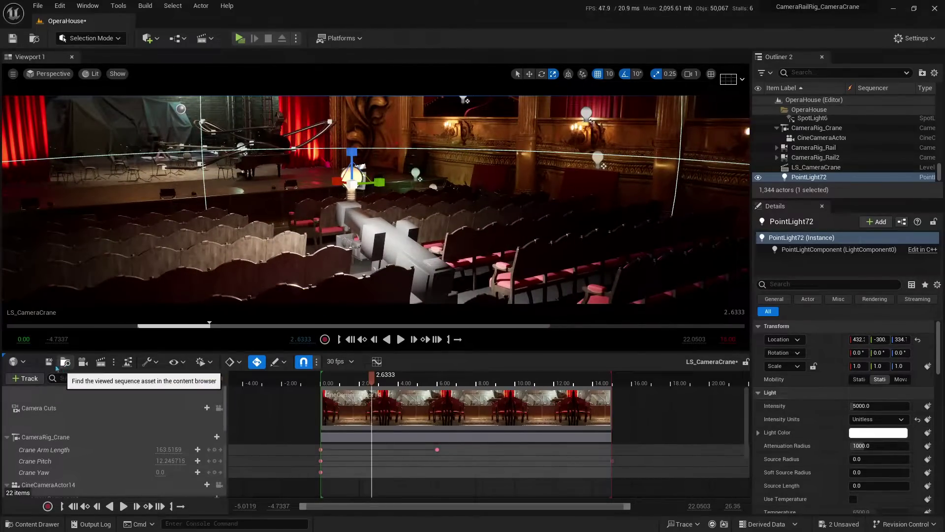
pyautogui.click(5, 356)
pyautogui.click(32, 524)
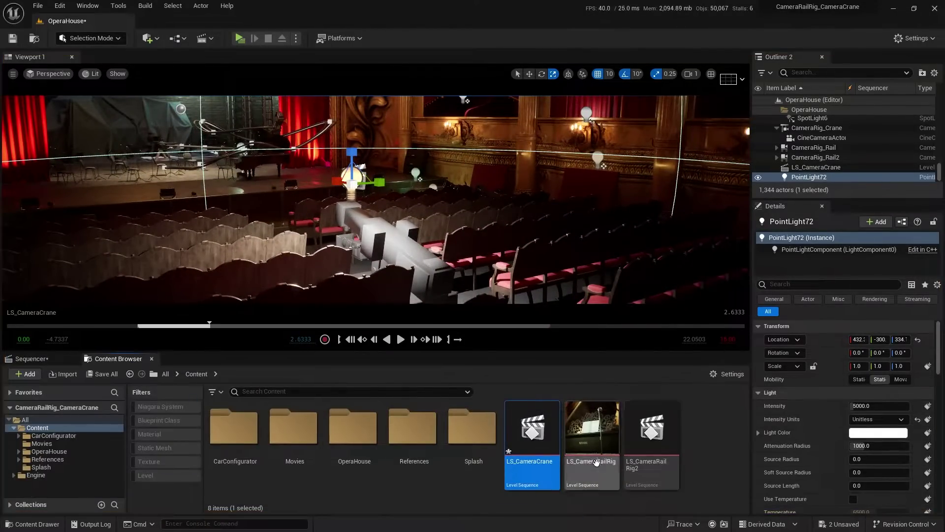
pyautogui.hotkey('ctrl', 'd')
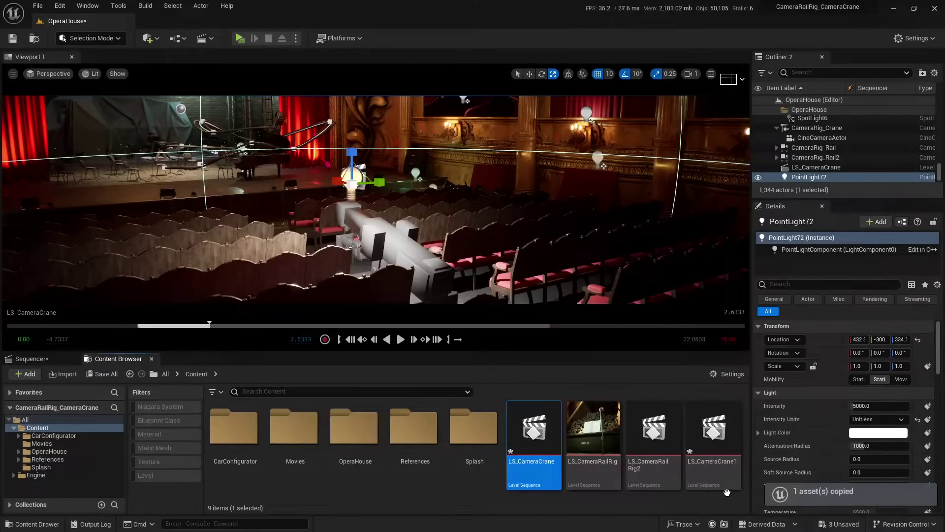
pyautogui.doubleClick(714, 468)
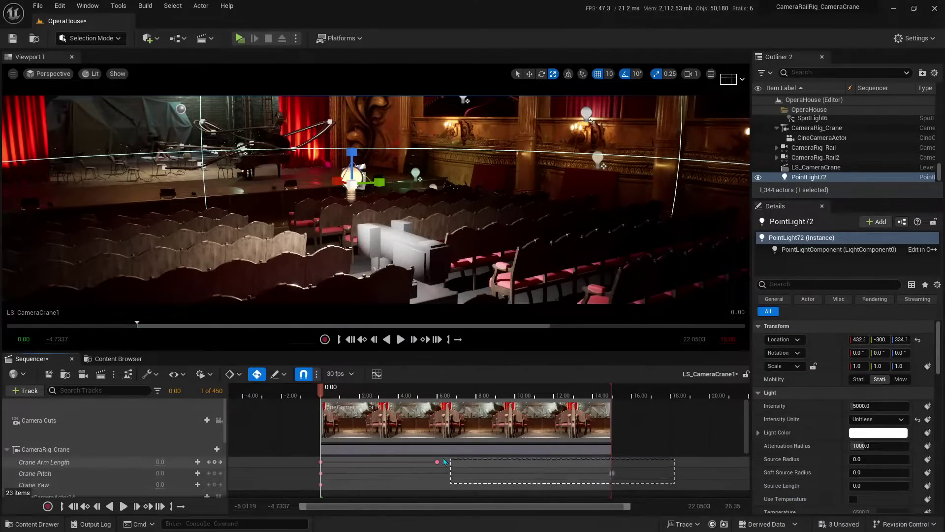
pyautogui.moveTo(645, 484); pyautogui.dragTo(339, 459)
pyautogui.press('Delete')
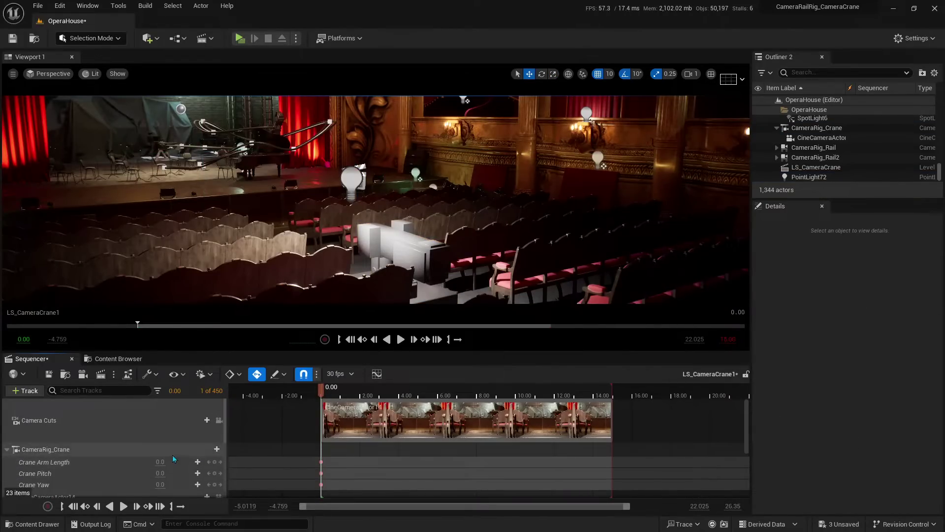
pyautogui.click(177, 449)
# Set the crane arm to about 296 cm and key Crane Yaw 360 at 15 seconds.
pyautogui.moveTo(160, 462); pyautogui.dragTo(164, 476)
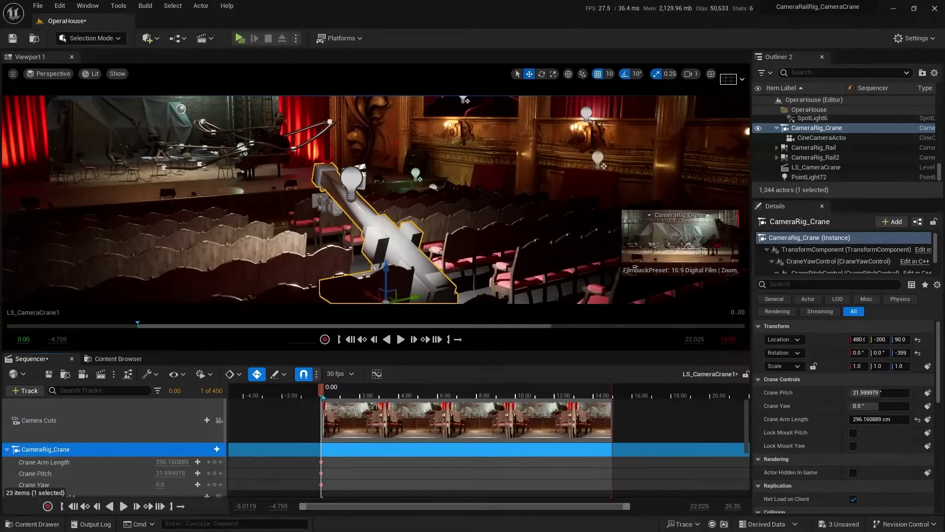
pyautogui.moveTo(321, 390); pyautogui.dragTo(615, 394)
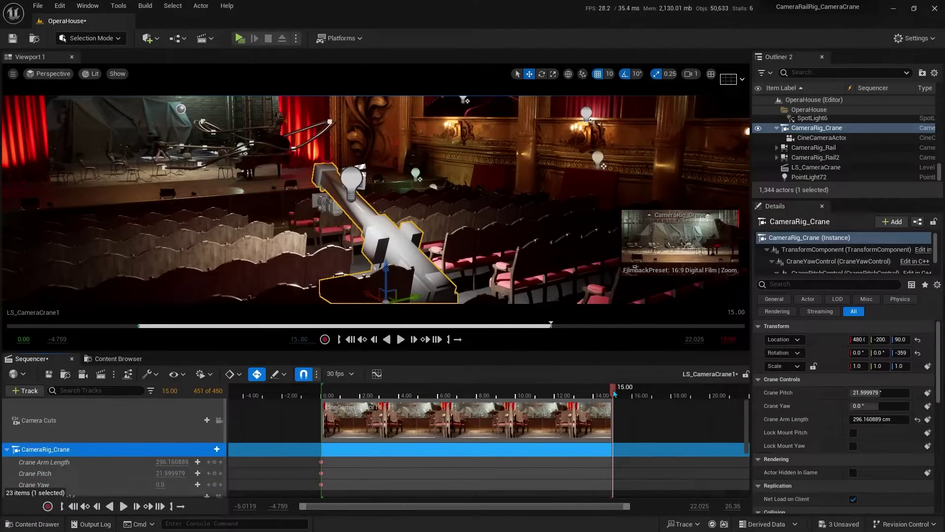
pyautogui.moveTo(163, 484); pyautogui.dragTo(256, 484)
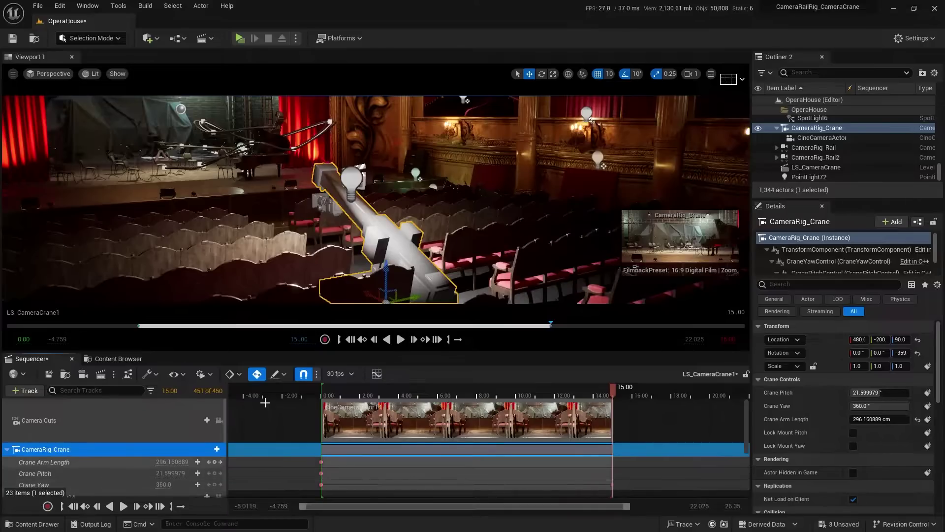
pyautogui.click(332, 210)
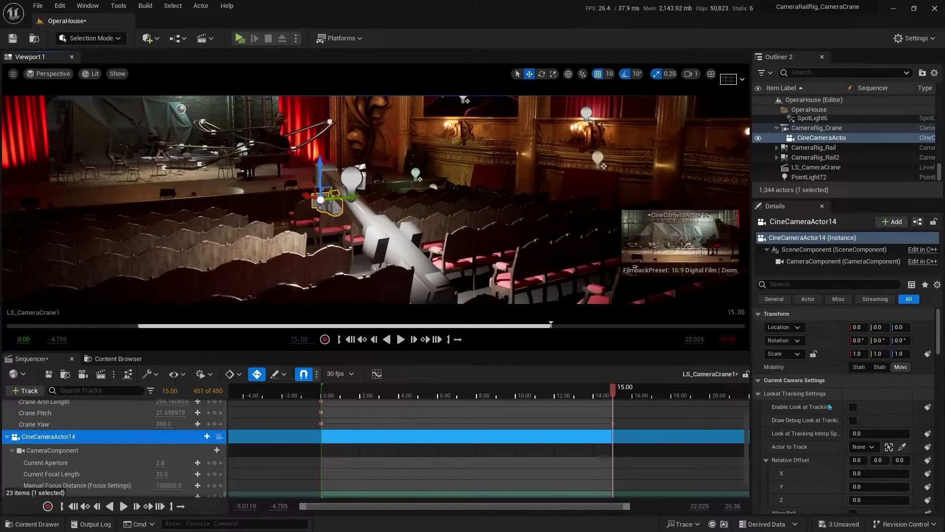
pyautogui.click(424, 251)
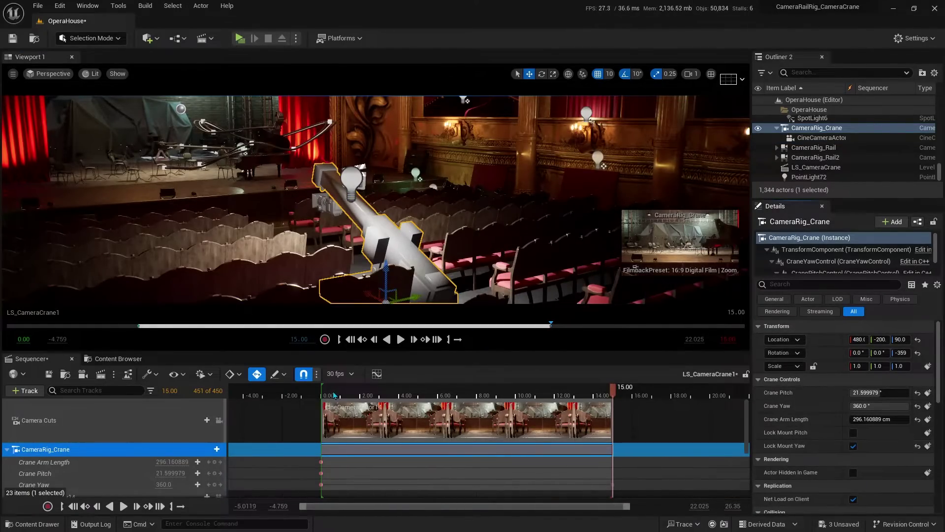
# Scrub to 6.70 s to see the crane swung partway round at about 151.3° yaw.
pyautogui.moveTo(342, 391); pyautogui.dragTo(553, 399)
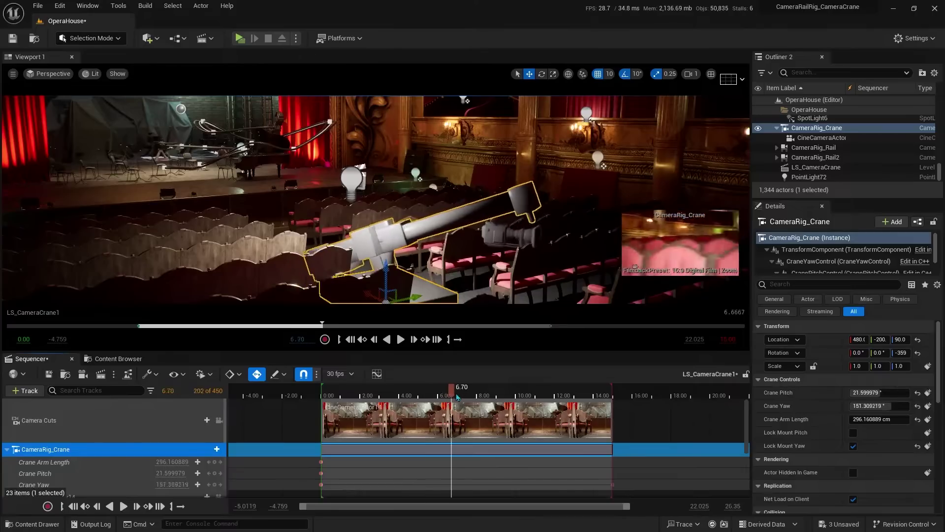